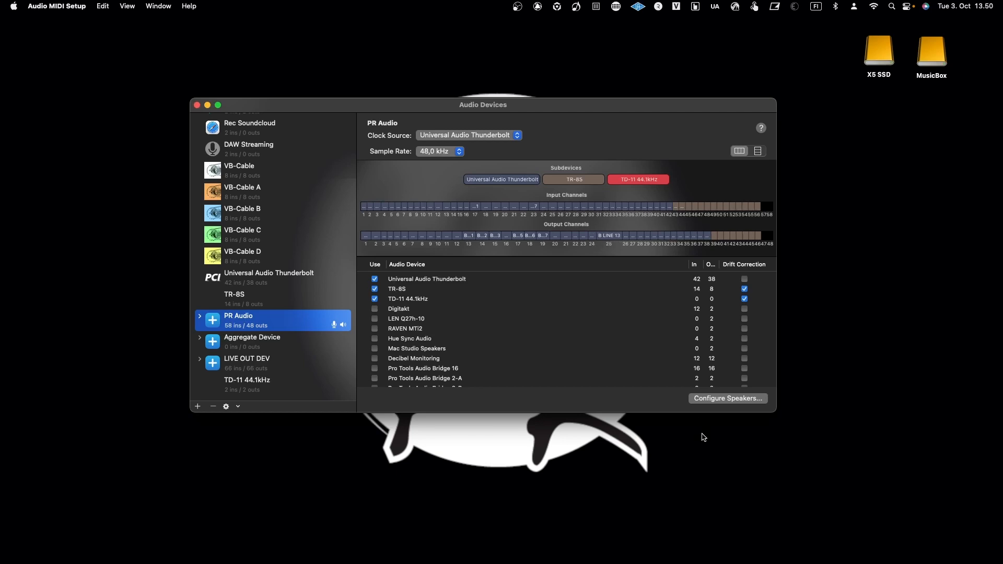
Switch to the Numbers routing spreadsheet and examine the audio input, MIDI and Apollo 16 output assignments in the AUDIO & MIDI Routing table.
{"action": "mouse_move", "coordinate": [815, 562]}
{"action": "left_click", "coordinate": [855, 539]}
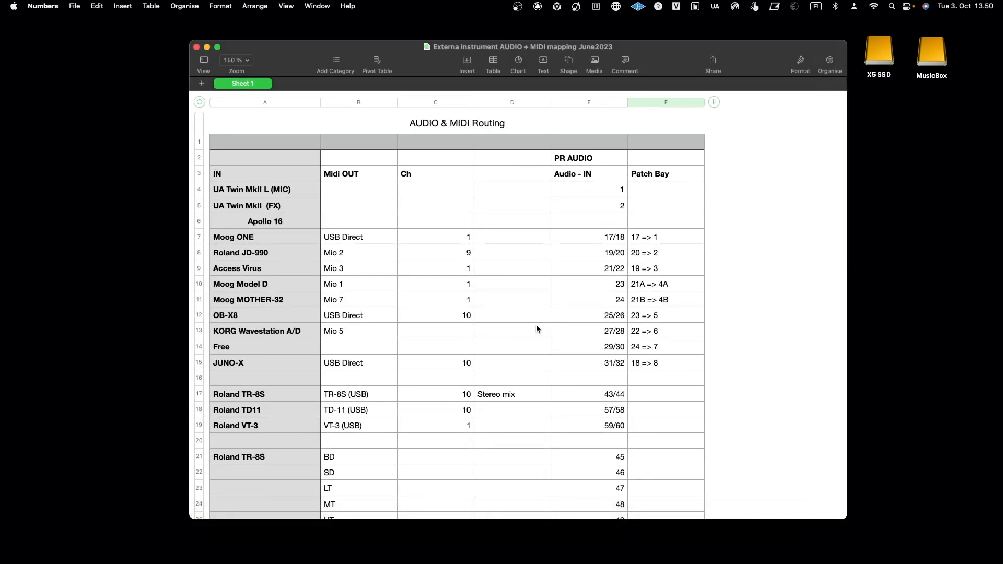
{"action": "scroll", "coordinate": [538, 329], "scroll_direction": "down", "scroll_amount": 1}
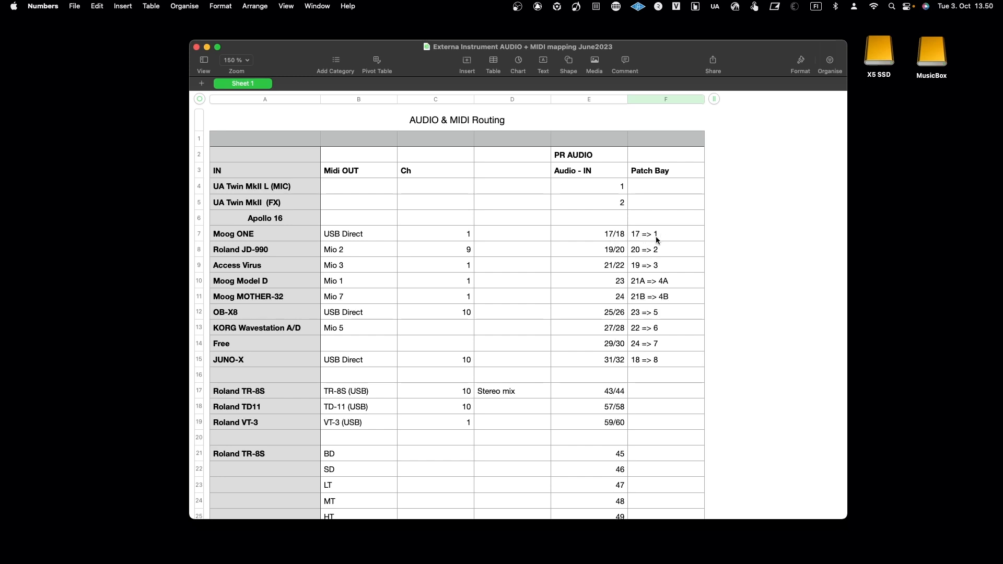
{"action": "scroll", "coordinate": [595, 277], "scroll_direction": "down", "scroll_amount": 8}
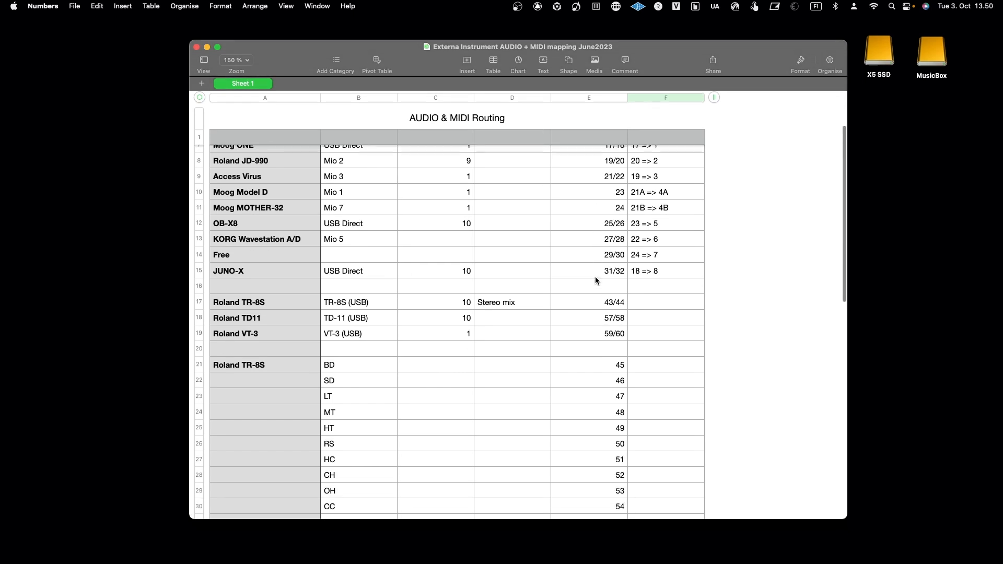
{"action": "scroll", "coordinate": [595, 277], "scroll_direction": "down", "scroll_amount": 5}
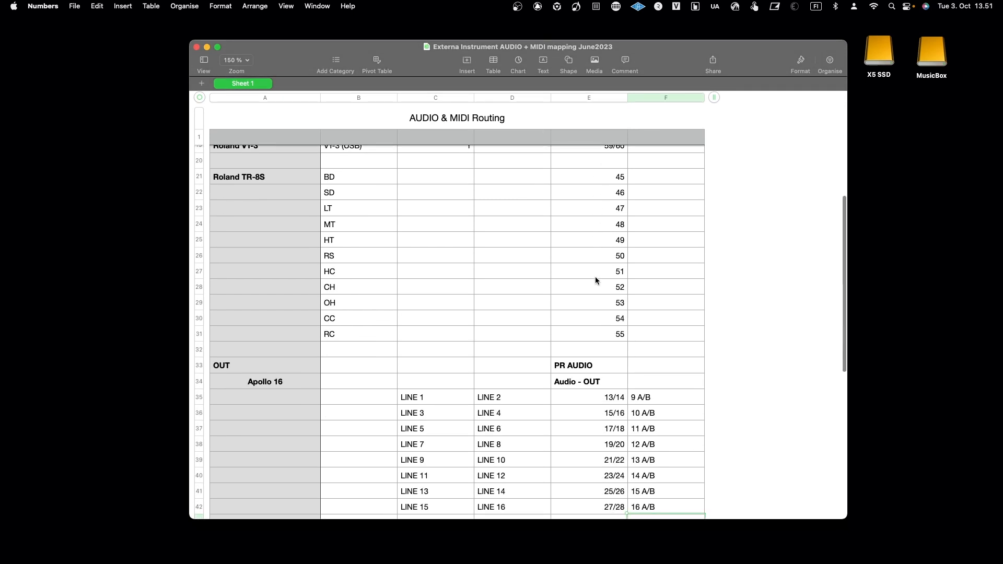
{"action": "scroll", "coordinate": [490, 212], "scroll_direction": "up", "scroll_amount": 5}
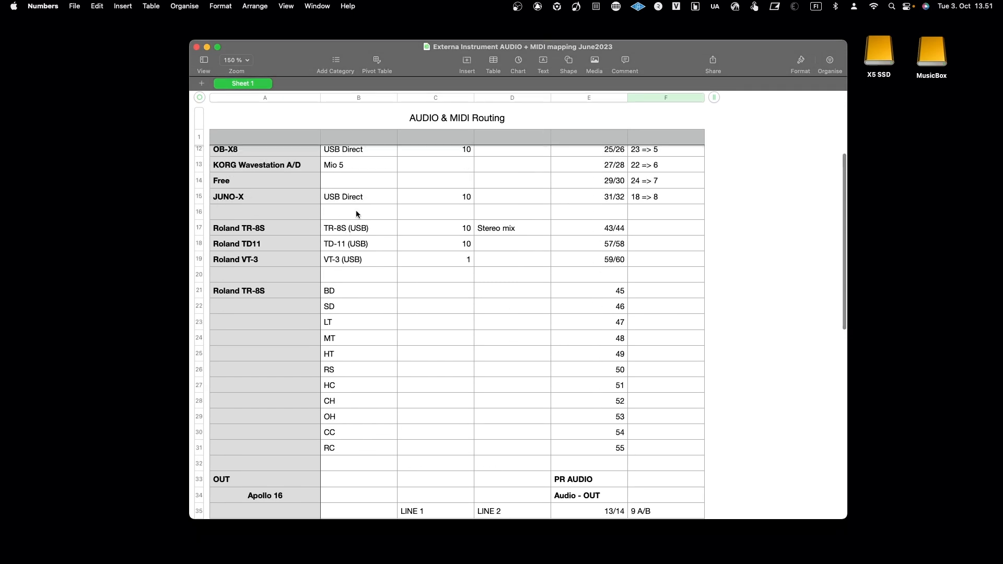
{"action": "scroll", "coordinate": [424, 241], "scroll_direction": "down", "scroll_amount": 2}
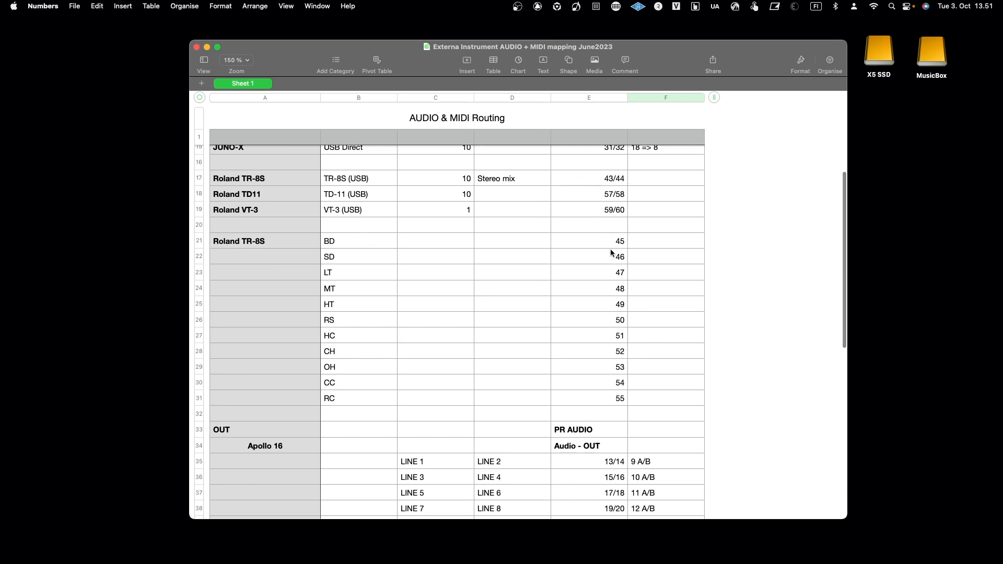
{"action": "scroll", "coordinate": [611, 254], "scroll_direction": "down", "scroll_amount": 2}
{"action": "scroll", "coordinate": [606, 238], "scroll_direction": "down", "scroll_amount": 1}
{"action": "scroll", "coordinate": [604, 235], "scroll_direction": "down", "scroll_amount": 3}
{"action": "scroll", "coordinate": [604, 259], "scroll_direction": "down", "scroll_amount": 5}
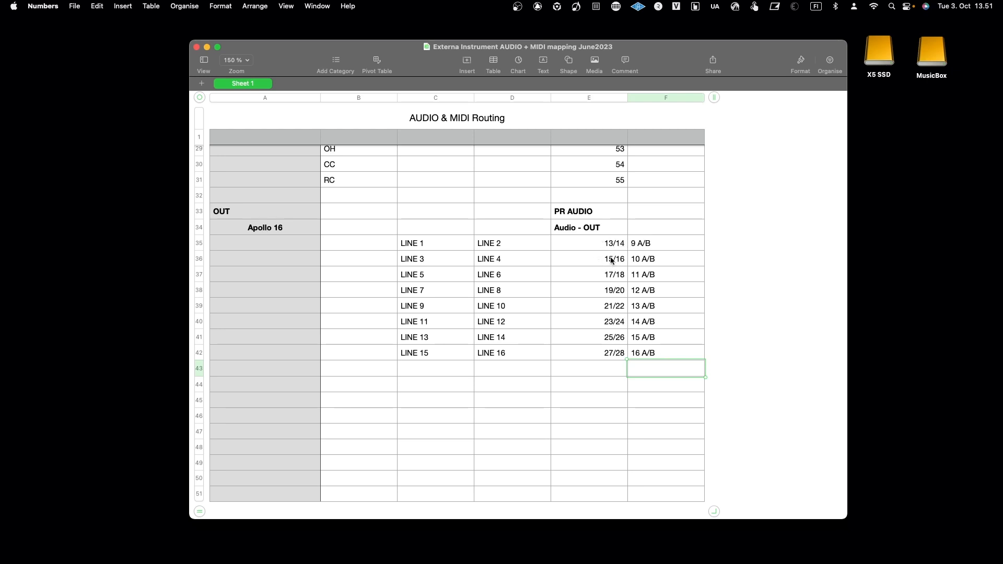
{"action": "scroll", "coordinate": [590, 269], "scroll_direction": "up", "scroll_amount": 10}
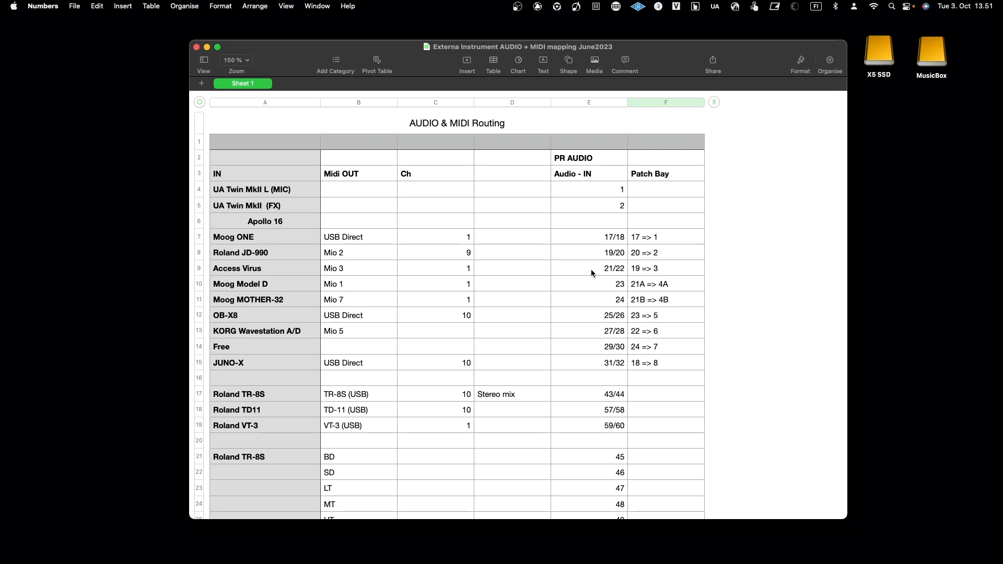
Compare the PR Audio aggregate device in Audio MIDI Setup with the channel assignments in the Numbers routing table.
{"action": "key", "text": "ctrl+Up"}
{"action": "left_click", "coordinate": [215, 131]}
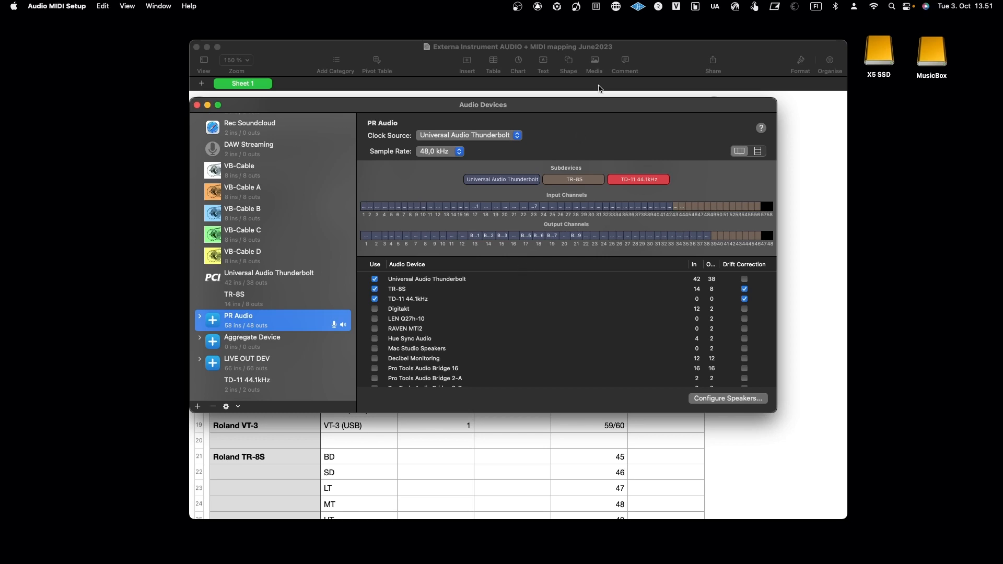
{"action": "left_click", "coordinate": [645, 59]}
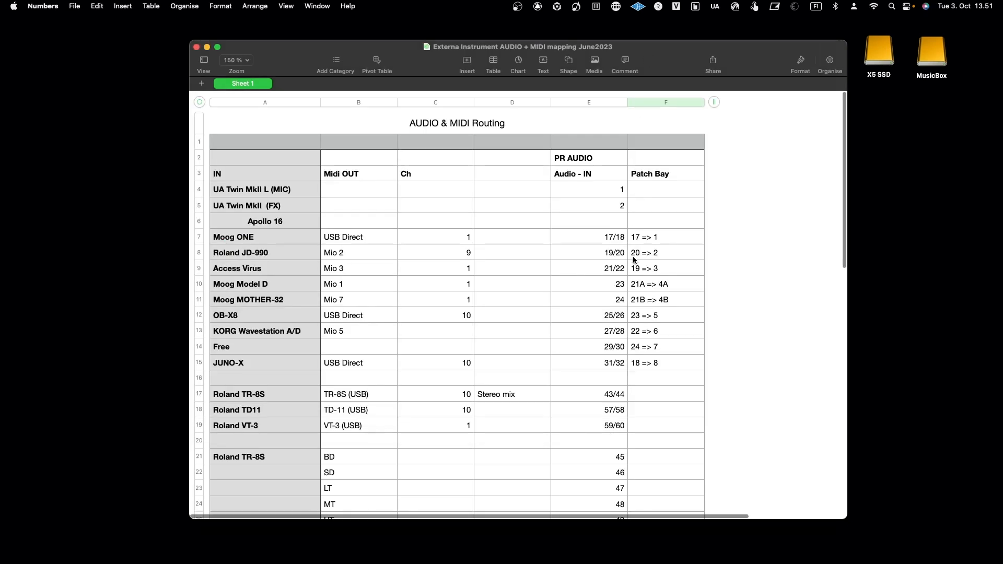
{"action": "scroll", "coordinate": [634, 259], "scroll_direction": "down", "scroll_amount": 5}
{"action": "scroll", "coordinate": [634, 259], "scroll_direction": "down", "scroll_amount": 10}
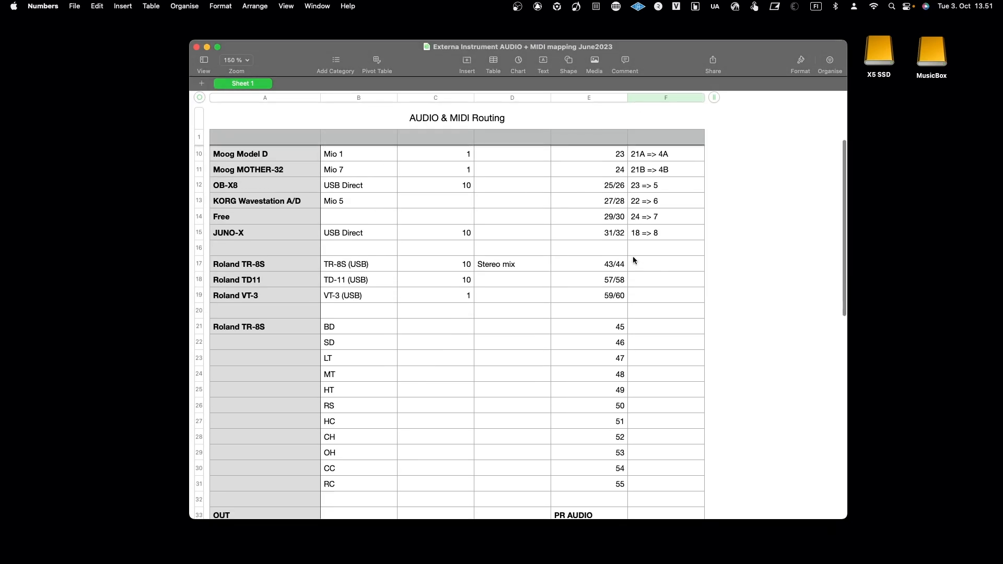
{"action": "scroll", "coordinate": [633, 257], "scroll_direction": "up", "scroll_amount": 15}
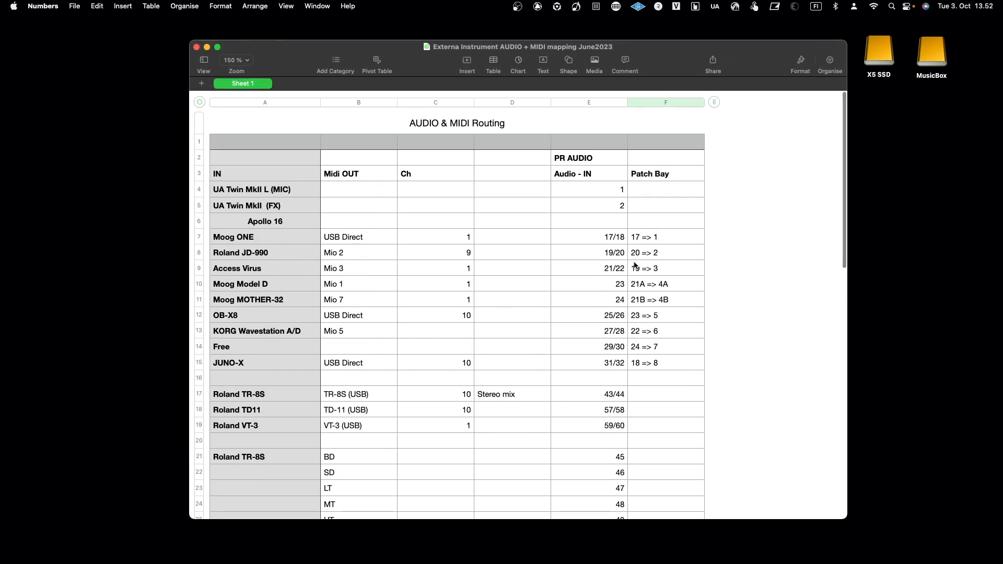
{"action": "scroll", "coordinate": [634, 260], "scroll_direction": "down", "scroll_amount": 2}
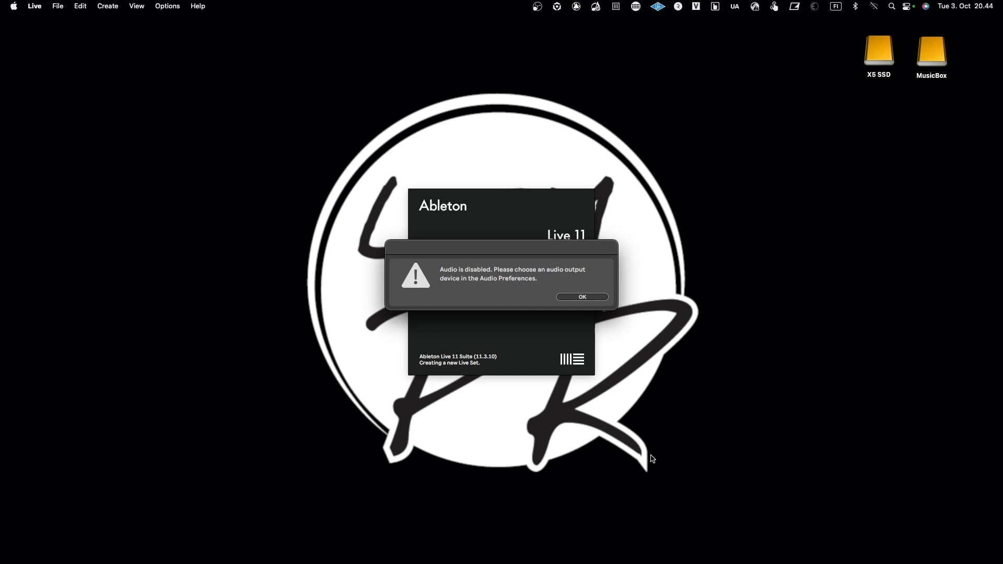
Dismiss the audio warning and set both the audio input and output devices to Digitakt (12 In, 2 Out) in Live's settings.
{"action": "left_click", "coordinate": [591, 298]}
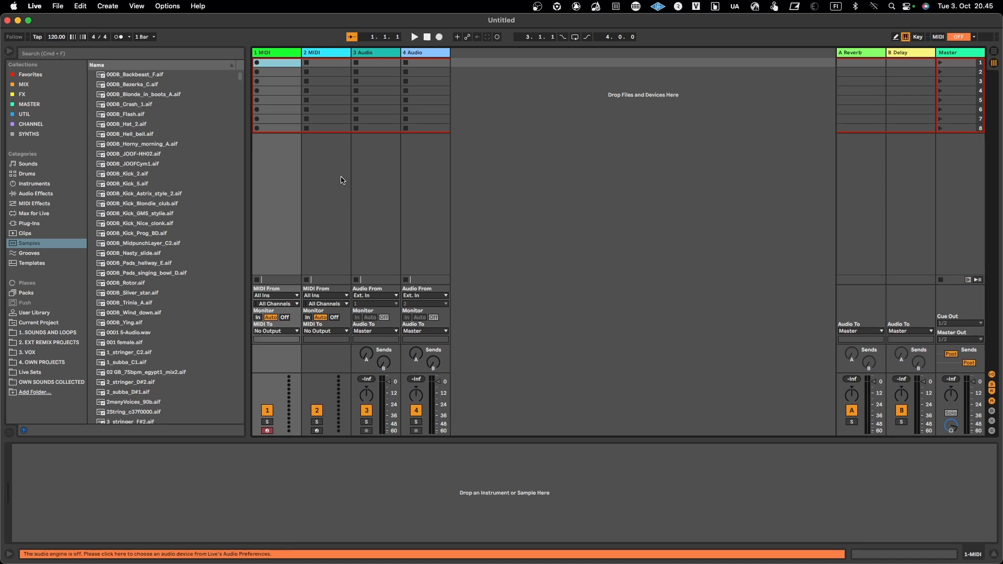
{"action": "left_click", "coordinate": [37, 11]}
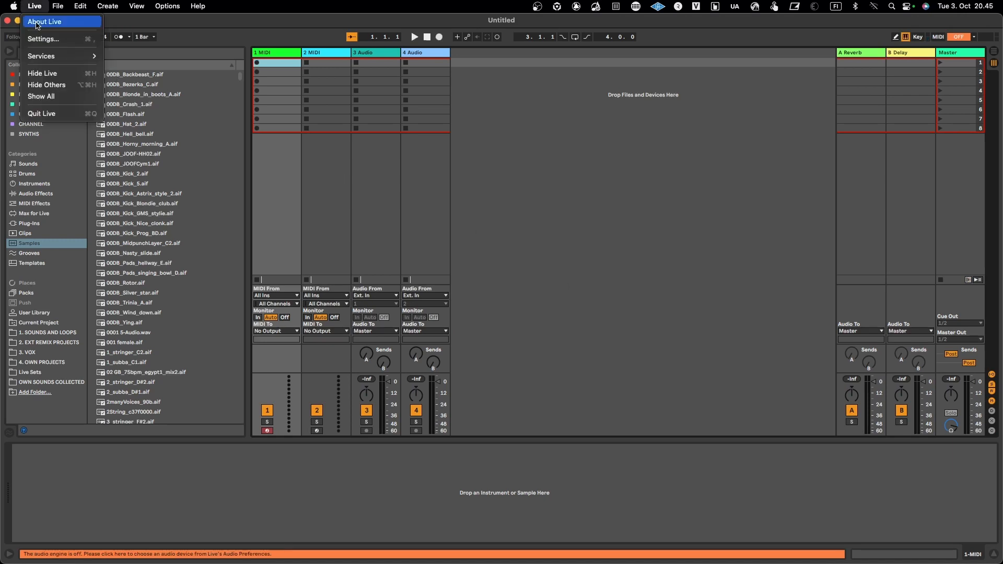
{"action": "left_click", "coordinate": [34, 42]}
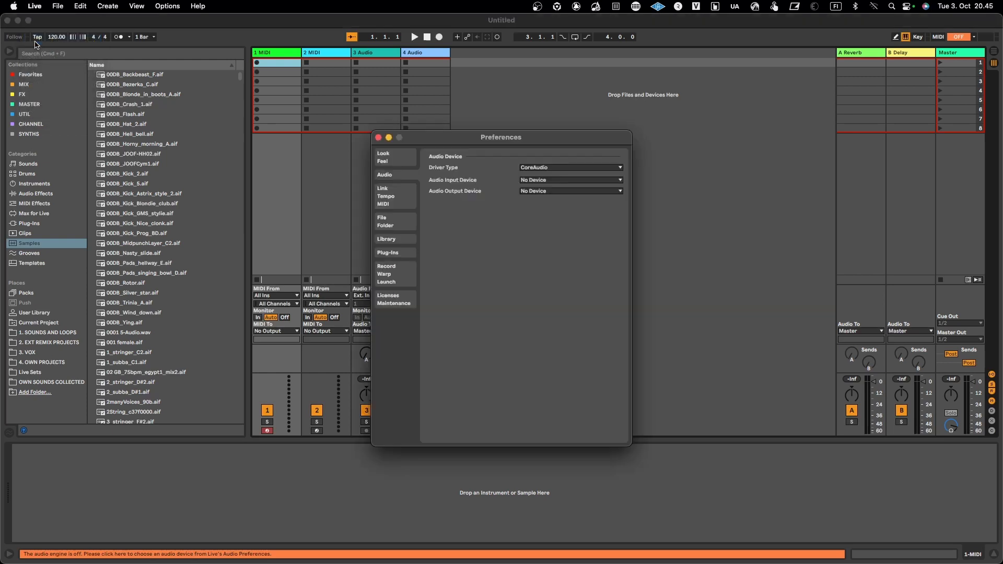
{"action": "left_click", "coordinate": [402, 165]}
{"action": "left_click", "coordinate": [399, 177]}
{"action": "left_click", "coordinate": [526, 183]}
{"action": "left_click", "coordinate": [529, 205]}
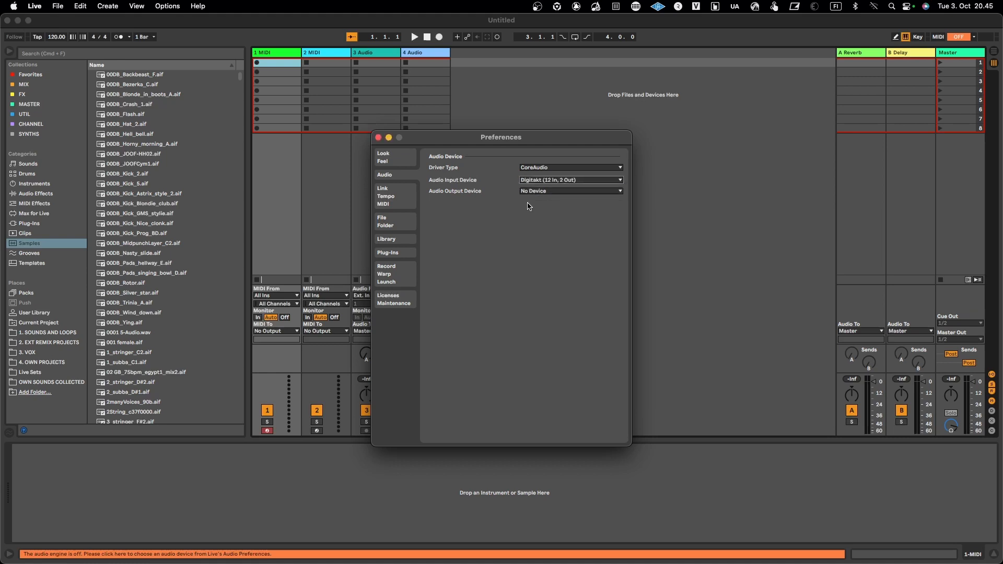
{"action": "left_click", "coordinate": [532, 192]}
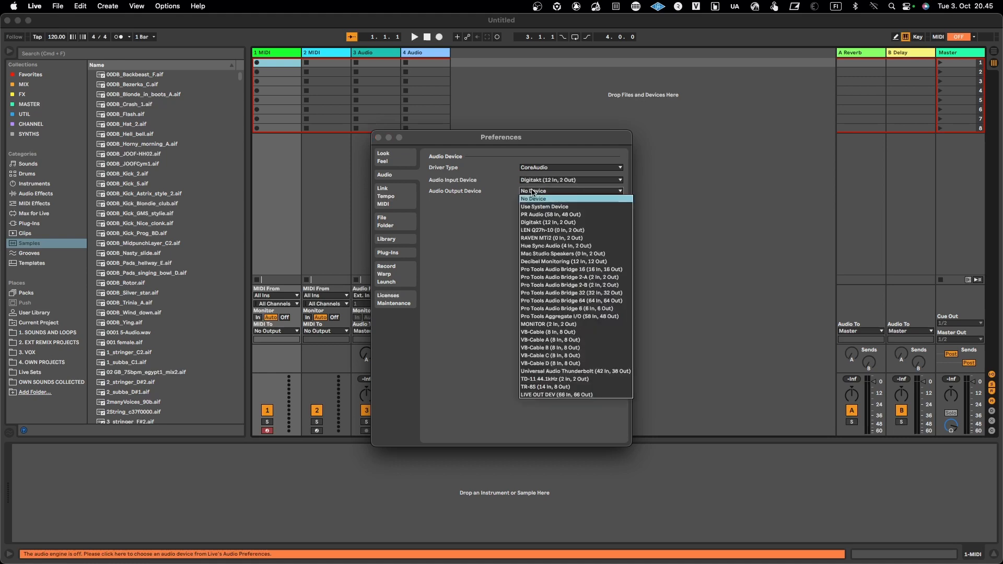
{"action": "left_click", "coordinate": [530, 223]}
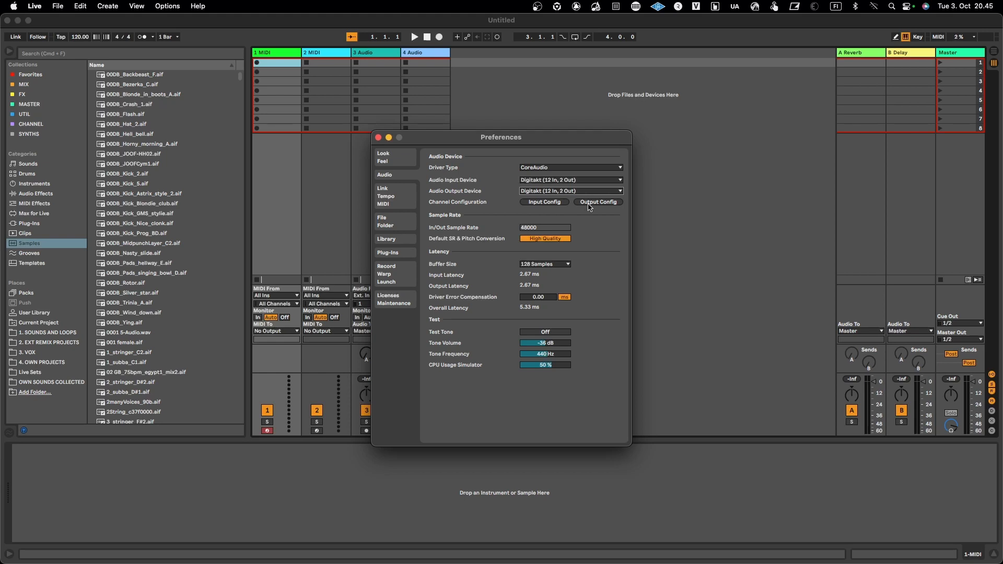
Enable mono inputs 3 & 4, 5 & 6, 7 & 8 and 9 & 10 plus stereo input 11/12 in the input configuration.
{"action": "left_click", "coordinate": [545, 202]}
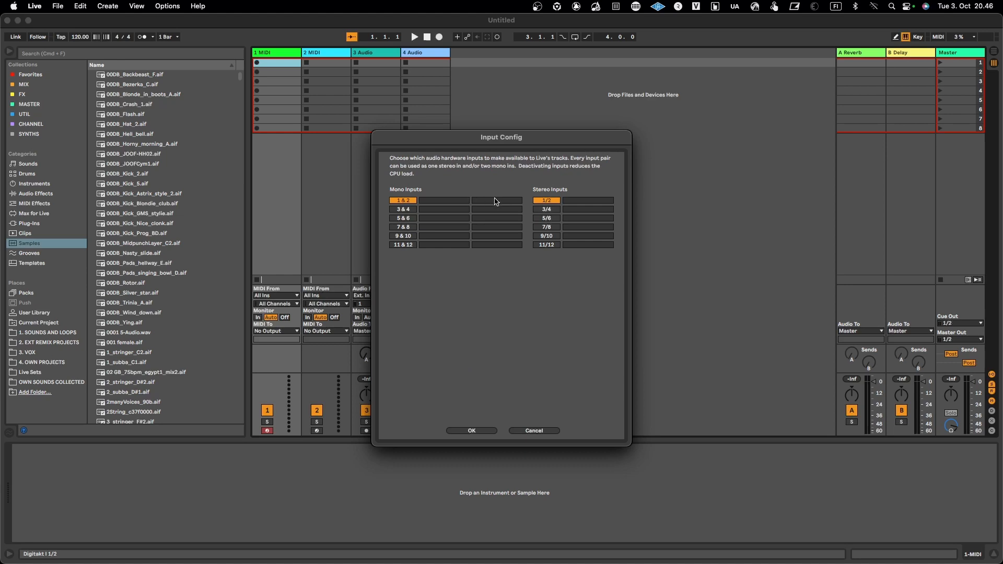
{"action": "left_click", "coordinate": [578, 204]}
{"action": "left_click", "coordinate": [398, 210]}
{"action": "left_click", "coordinate": [402, 218]}
{"action": "left_click", "coordinate": [402, 227]}
{"action": "left_click", "coordinate": [403, 236]}
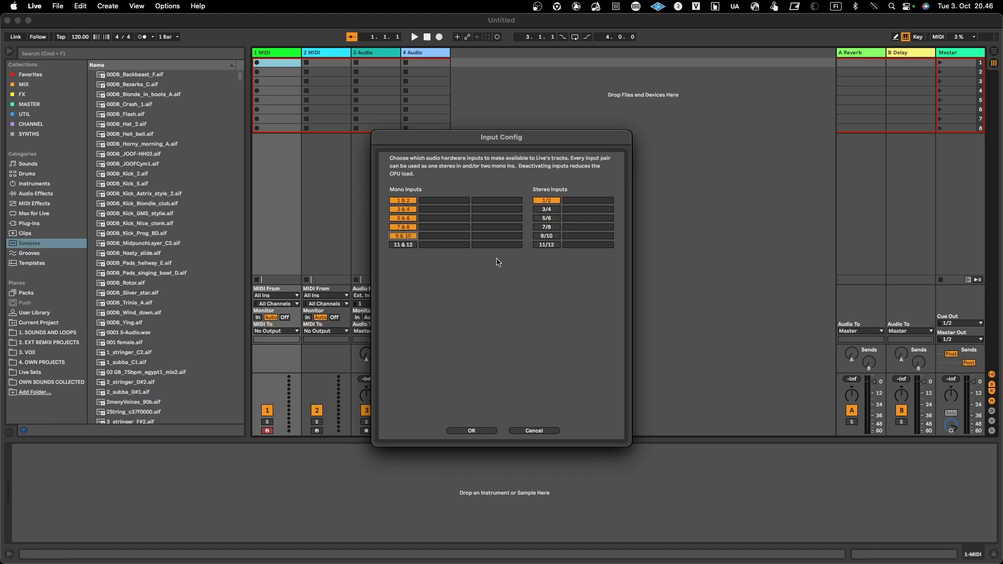
{"action": "left_click", "coordinate": [546, 245]}
{"action": "left_click", "coordinate": [472, 431]}
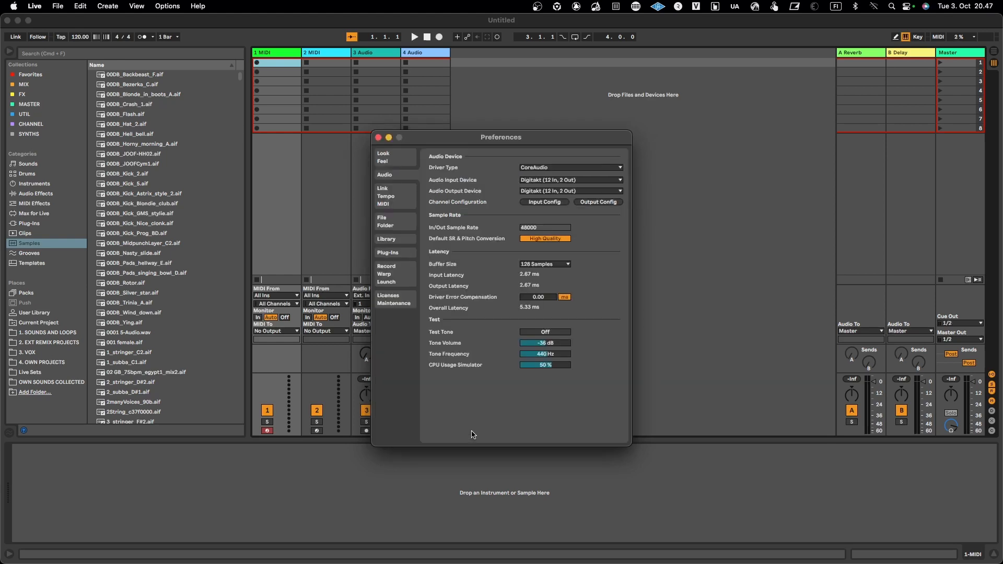
Close the preferences and check which external input channels are offered to the 4 Audio track.
{"action": "left_click", "coordinate": [378, 138]}
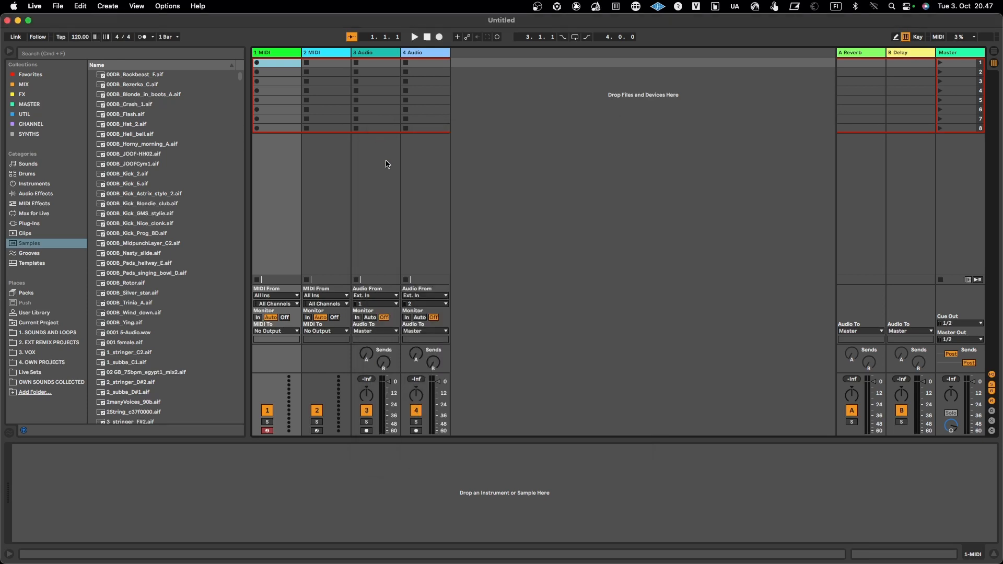
{"action": "left_click", "coordinate": [424, 303]}
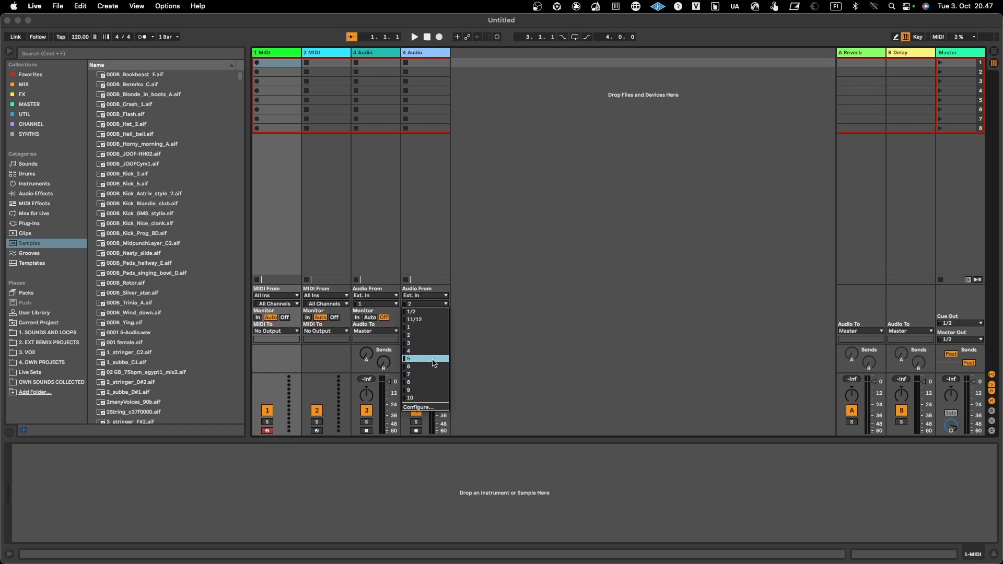
{"action": "left_click", "coordinate": [433, 246]}
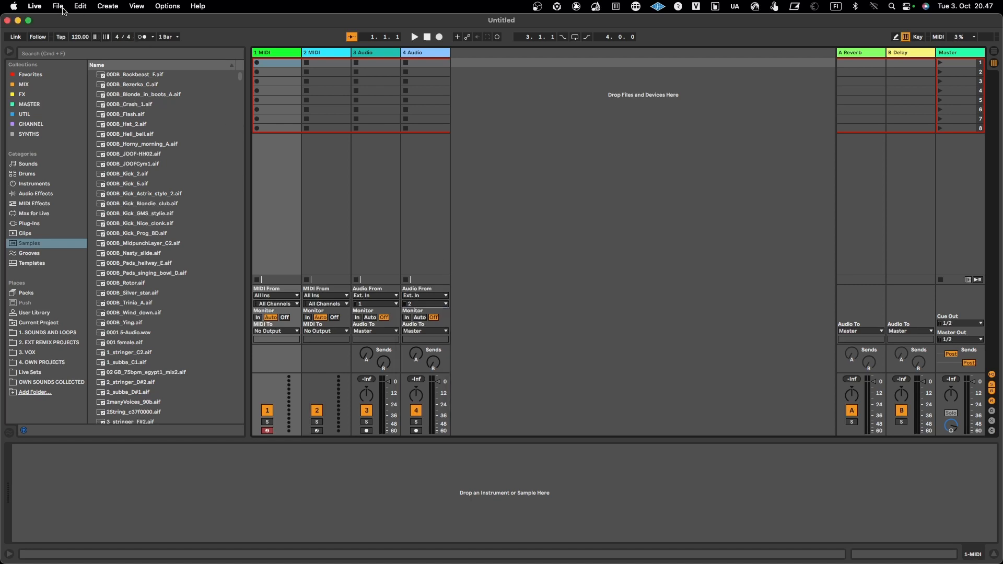
Reopen the input configuration and name stereo input 1/2 MAIN STR and mono input 3 KICK.
{"action": "left_click", "coordinate": [36, 6]}
{"action": "left_click", "coordinate": [82, 37]}
{"action": "left_click", "coordinate": [553, 203]}
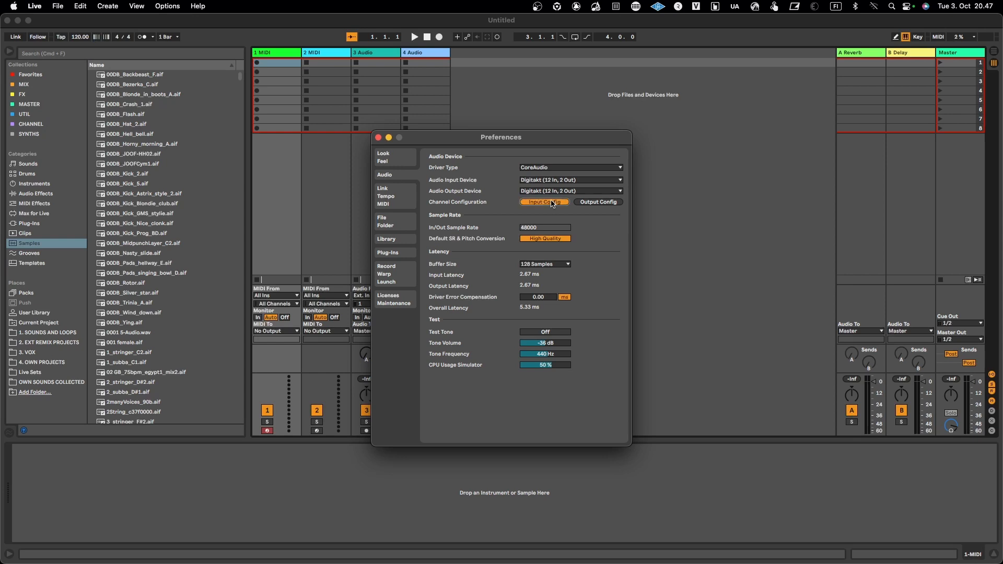
{"action": "type", "text": "MAIN STR"}
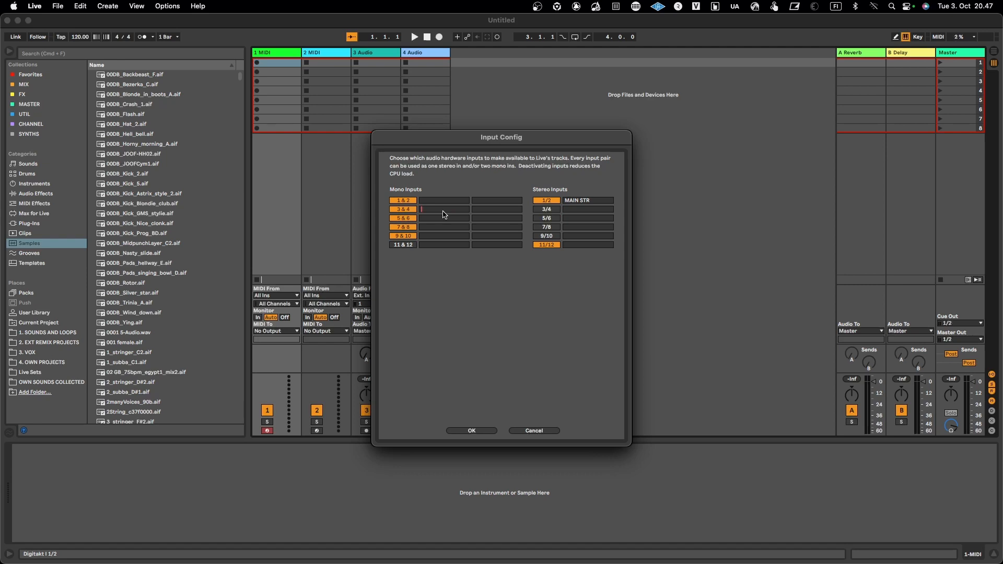
{"action": "type", "text": "CK"}
Switch inputs 11 and 12 from stereo to mono, name them IN LEFT and IN RIGHT, and apply the input configuration.
{"action": "left_click", "coordinate": [402, 245]}
{"action": "left_click", "coordinate": [547, 245]}
{"action": "left_click", "coordinate": [440, 245]}
{"action": "type", "text": "EFT"}
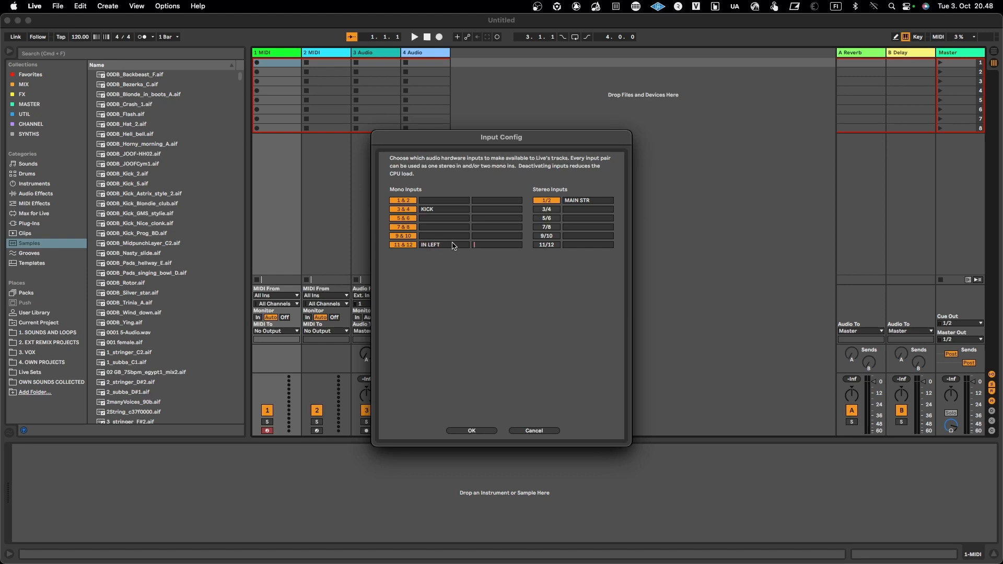
{"action": "type", "text": "IN RIGHT"}
{"action": "left_click", "coordinate": [466, 431]}
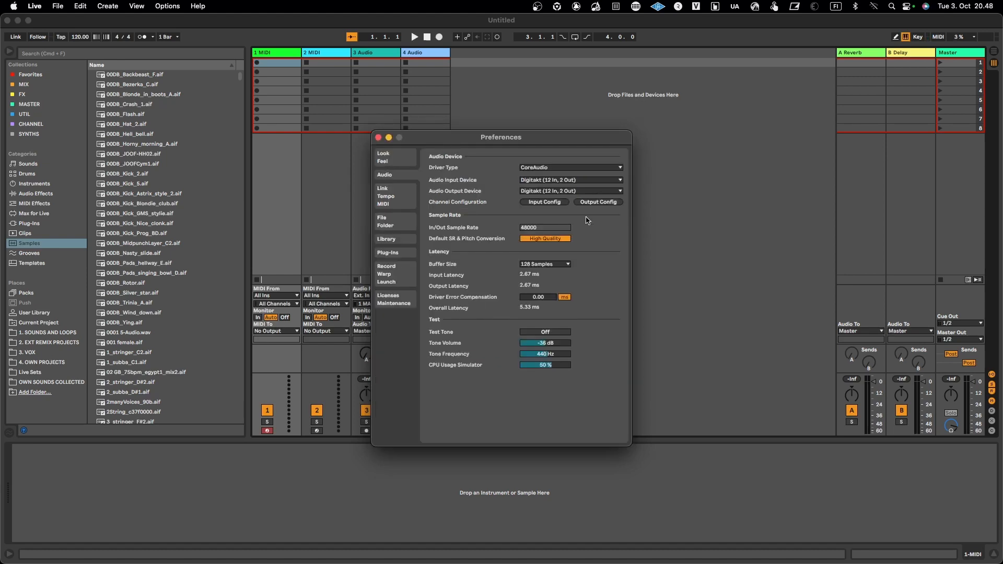
Name stereo output 1/2 MAIN OUT in the output configuration and apply it.
{"action": "left_click", "coordinate": [604, 203]}
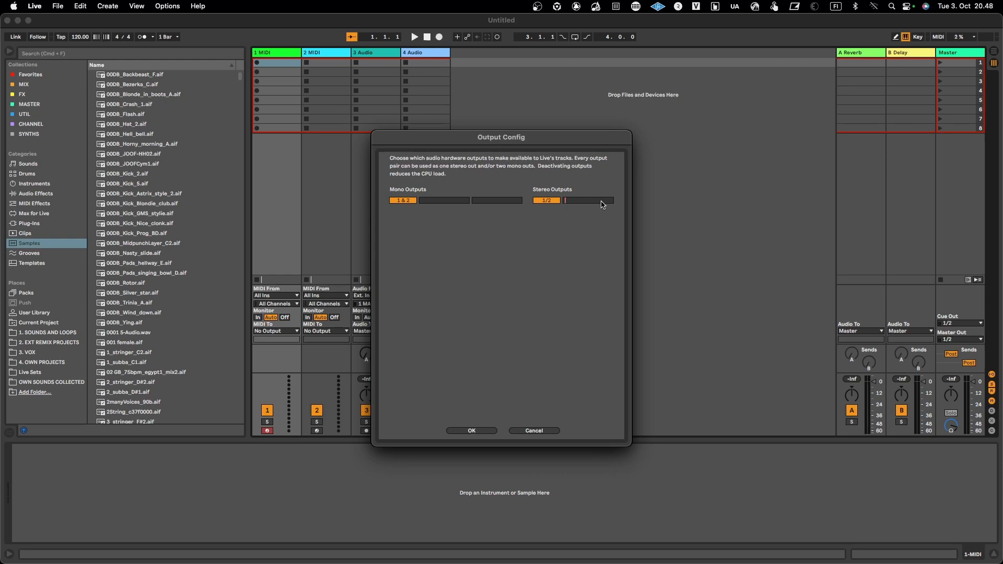
{"action": "type", "text": "MAIN OUT"}
{"action": "left_click", "coordinate": [473, 430]}
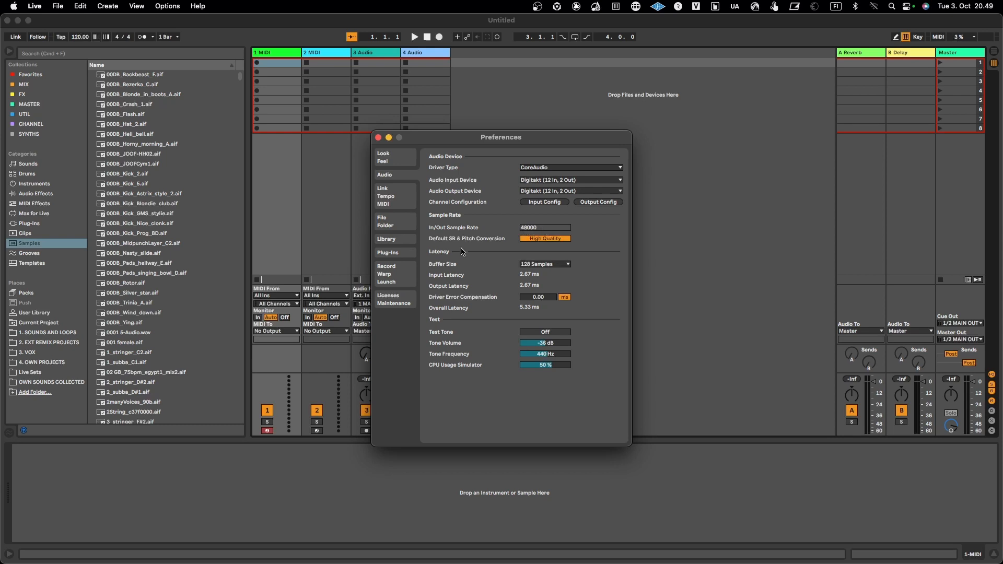
Set the audio buffer size to 512 Samples.
{"action": "left_click", "coordinate": [534, 265]}
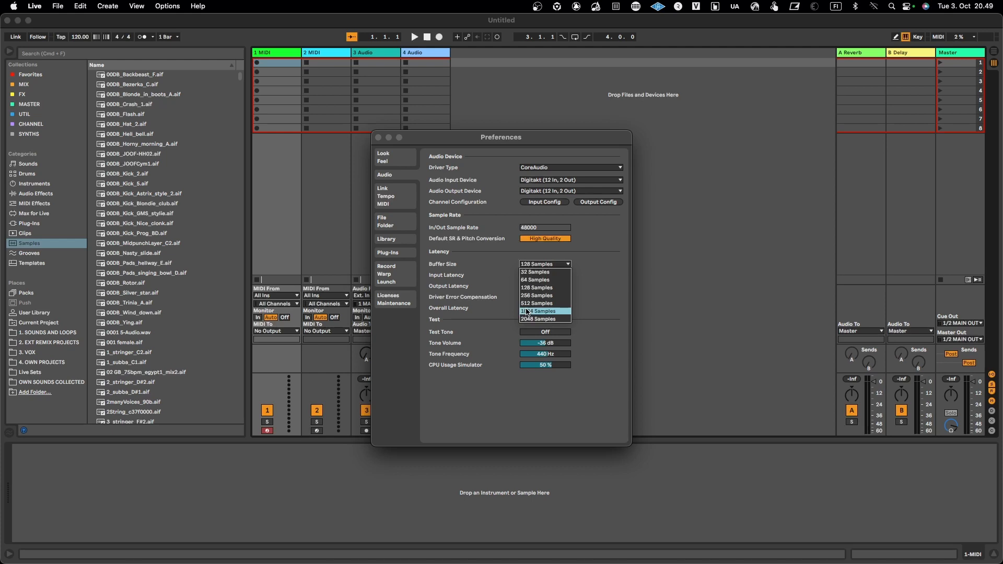
{"action": "left_click", "coordinate": [537, 287]}
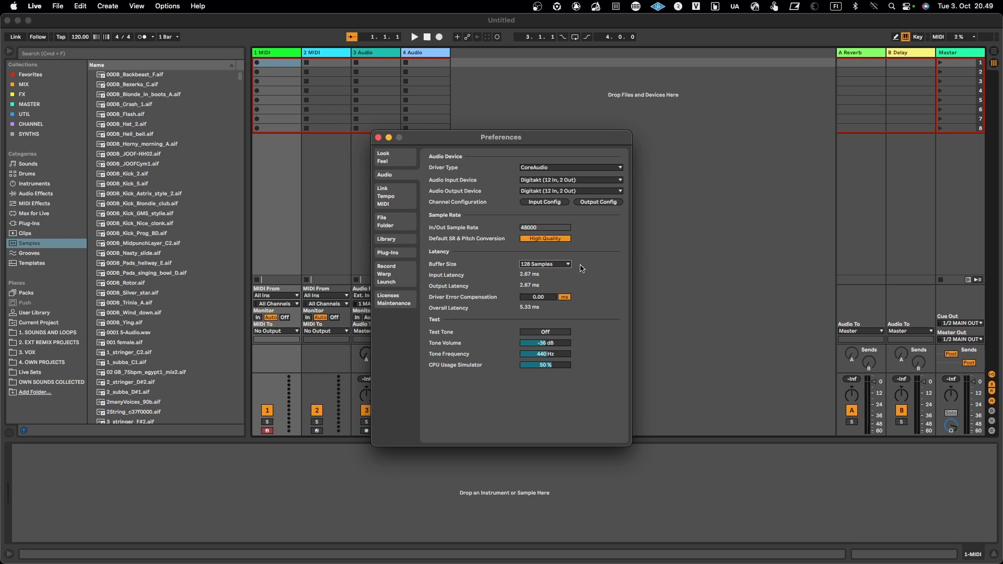
{"action": "left_click", "coordinate": [553, 266]}
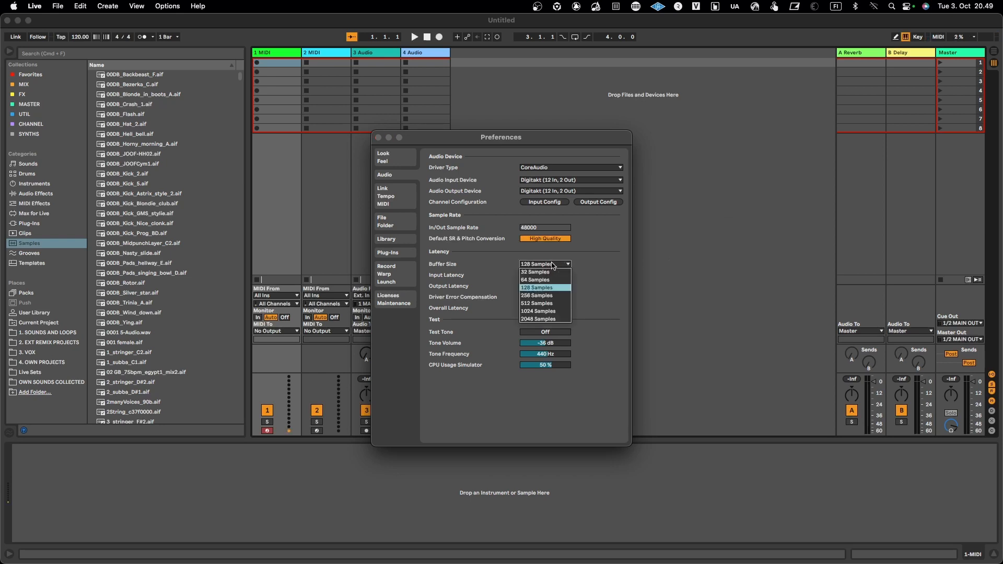
{"action": "left_click", "coordinate": [553, 304]}
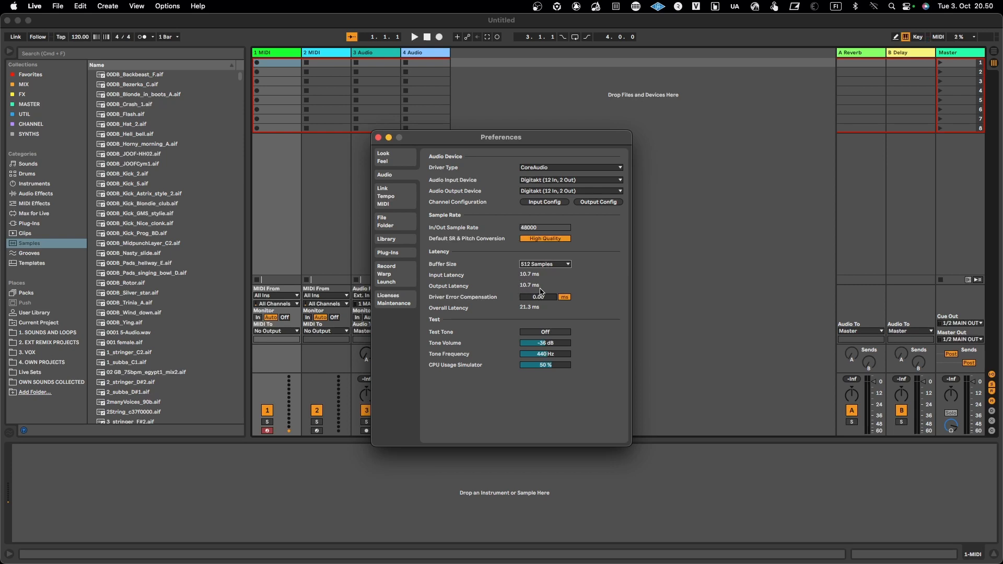
Set the audio buffer size to 128 Samples and close the preferences.
{"action": "left_click", "coordinate": [555, 265]}
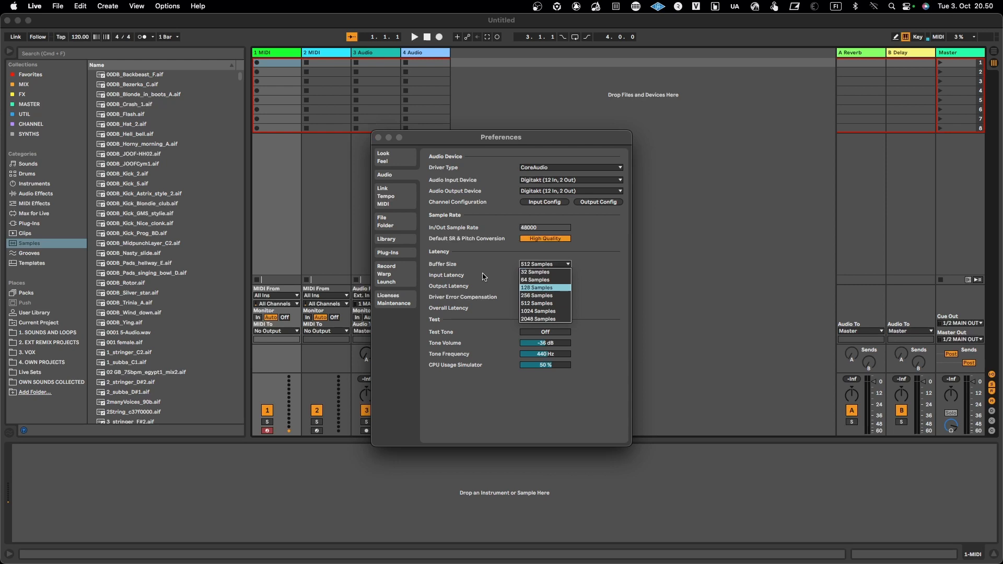
{"action": "key", "text": "Return"}
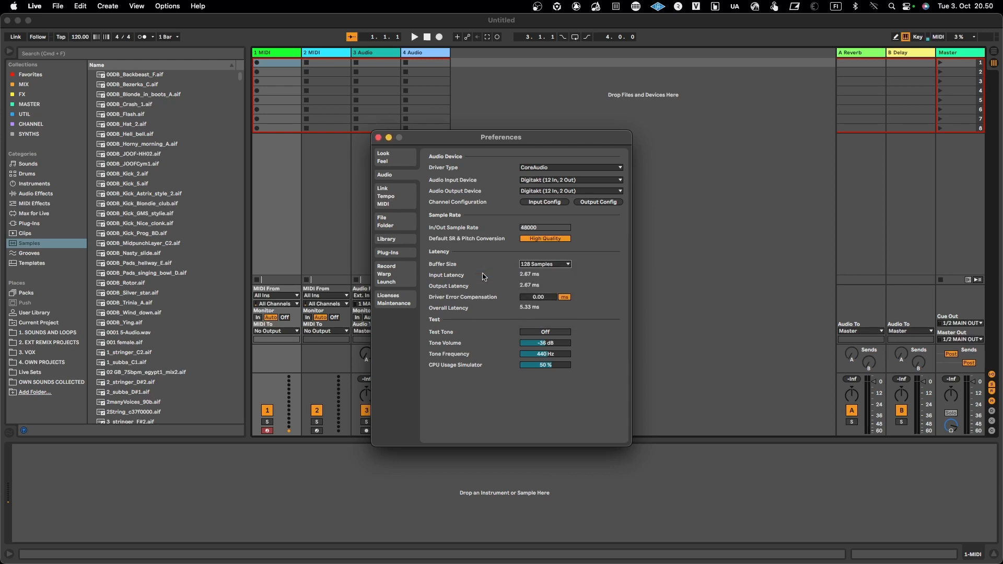
{"action": "left_click", "coordinate": [379, 137]}
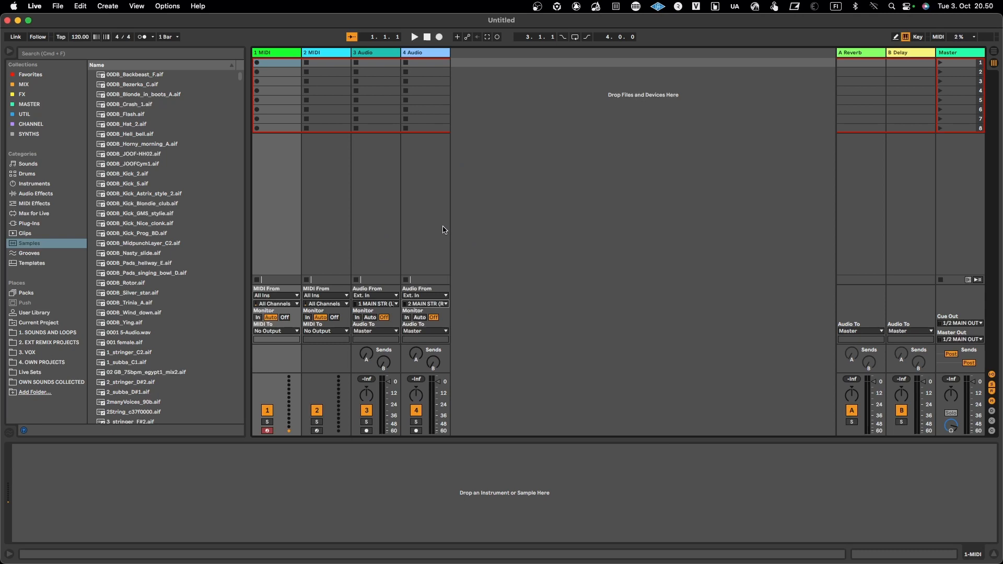
Route external input 1/2 MAIN STR into the 3 Audio track and set its monitoring to In.
{"action": "left_click", "coordinate": [370, 227]}
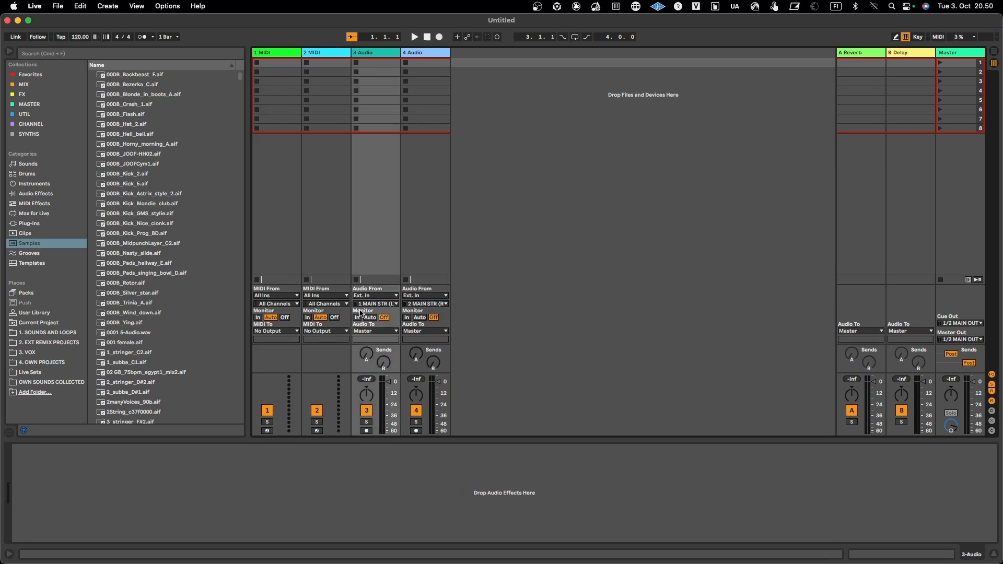
{"action": "left_click", "coordinate": [373, 296]}
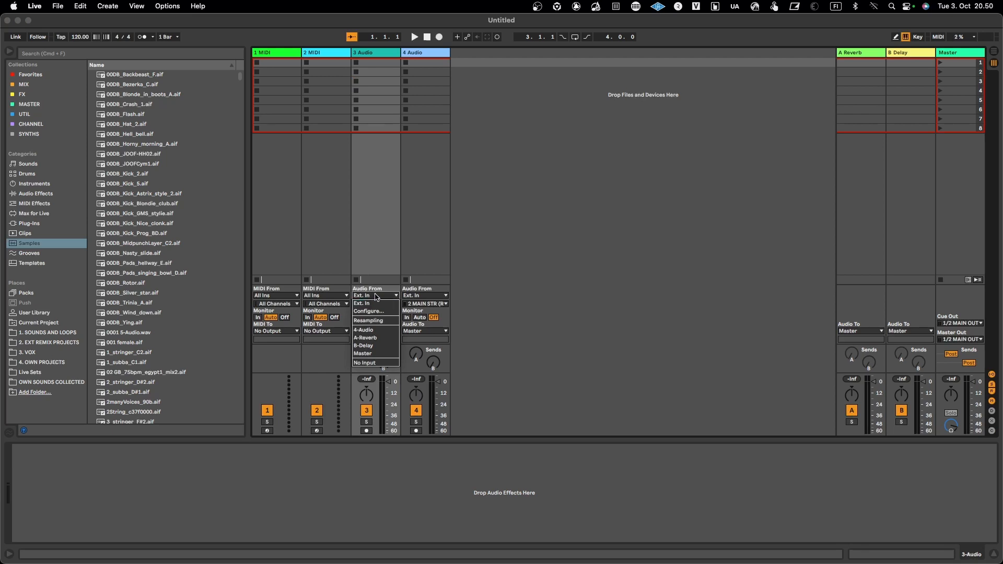
{"action": "left_click", "coordinate": [380, 273]}
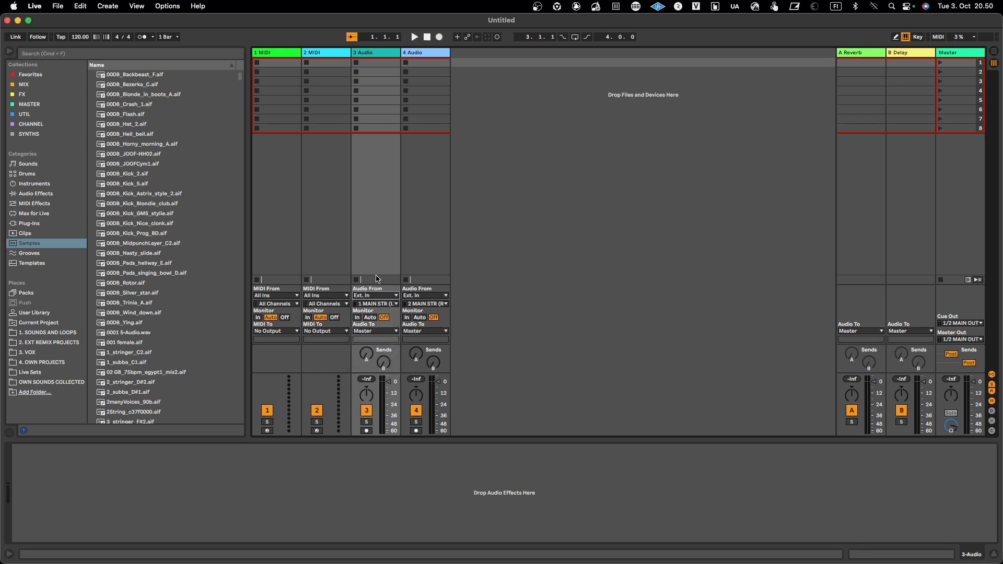
{"action": "left_click", "coordinate": [371, 305]}
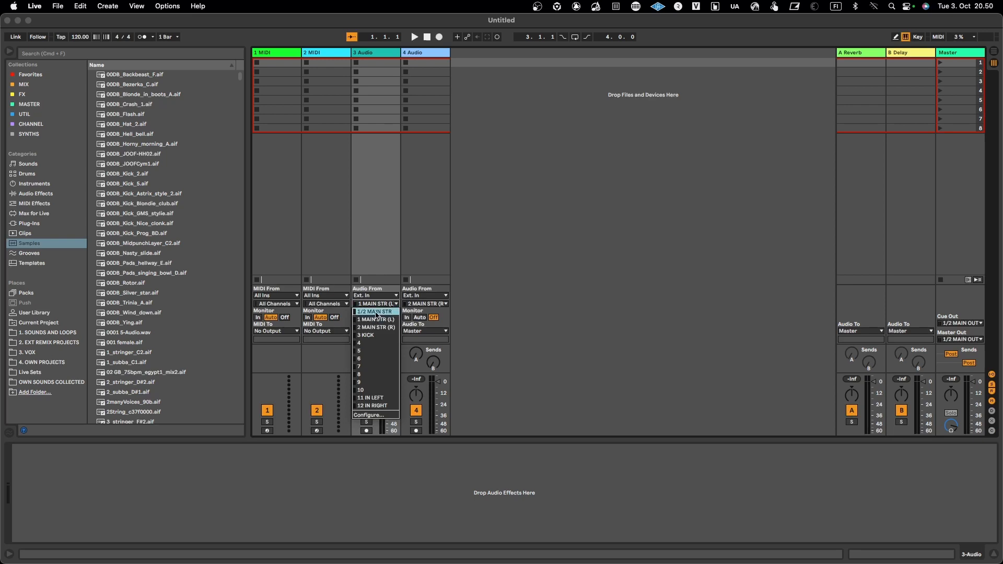
{"action": "left_click", "coordinate": [373, 313]}
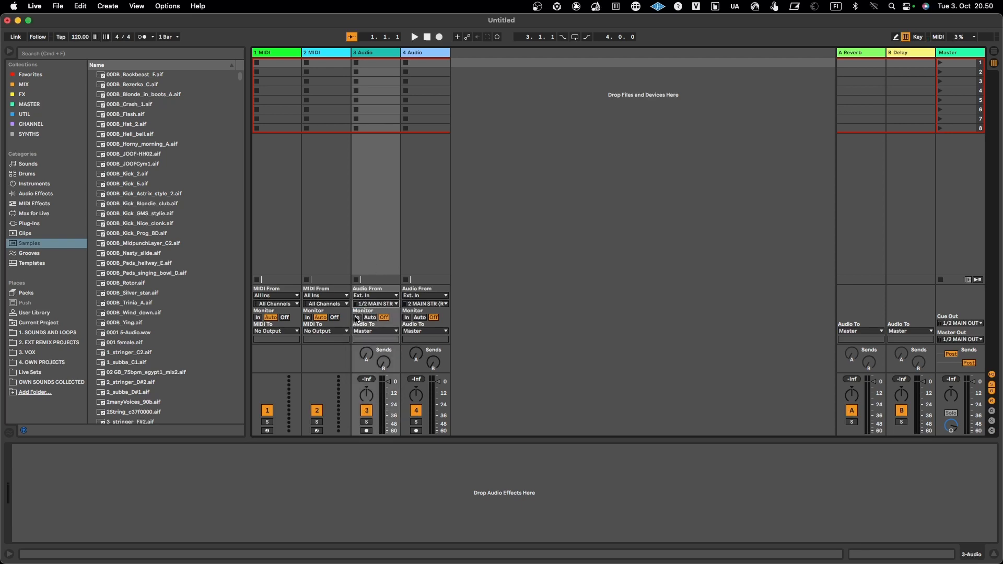
{"action": "left_click", "coordinate": [358, 317]}
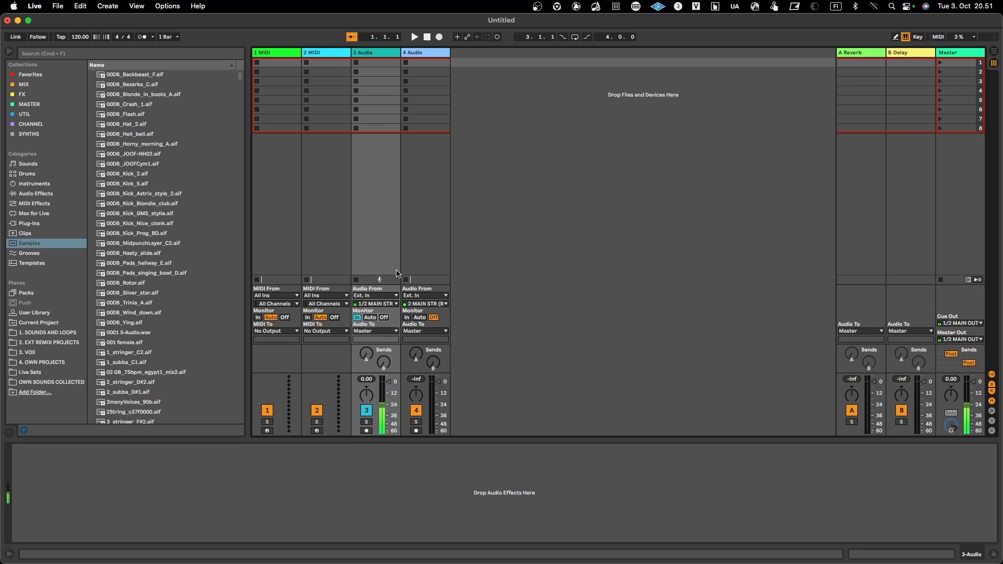
Route input 11 IN LEFT into the 4 Audio track with monitoring set to In, and mute 3 Audio.
{"action": "left_click", "coordinate": [425, 304]}
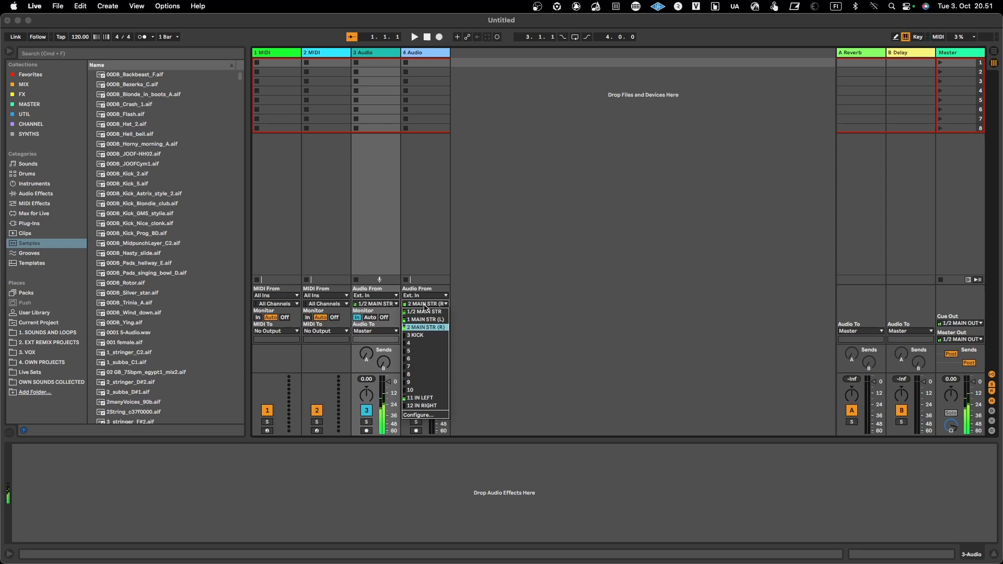
{"action": "left_click", "coordinate": [426, 401]}
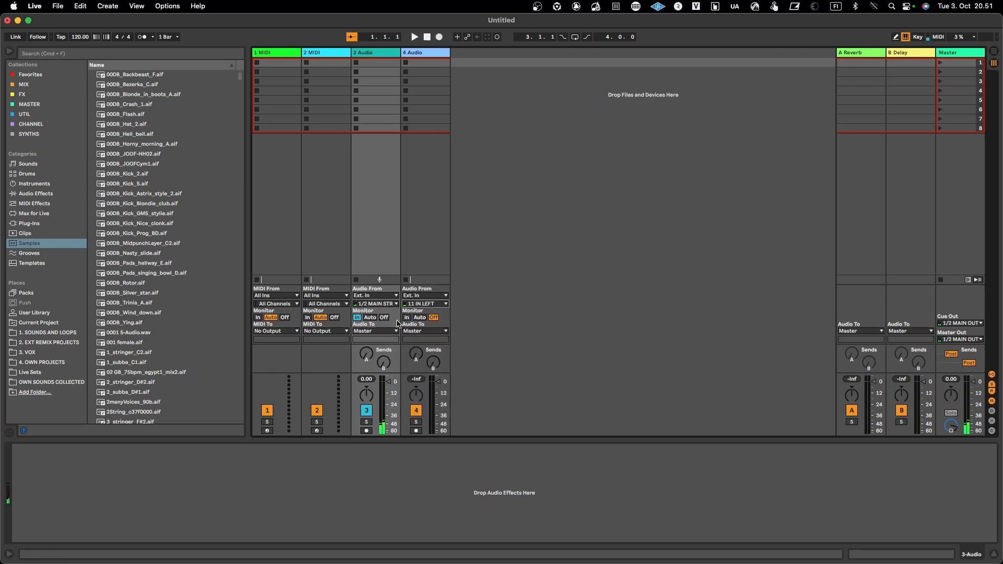
{"action": "left_click", "coordinate": [367, 410]}
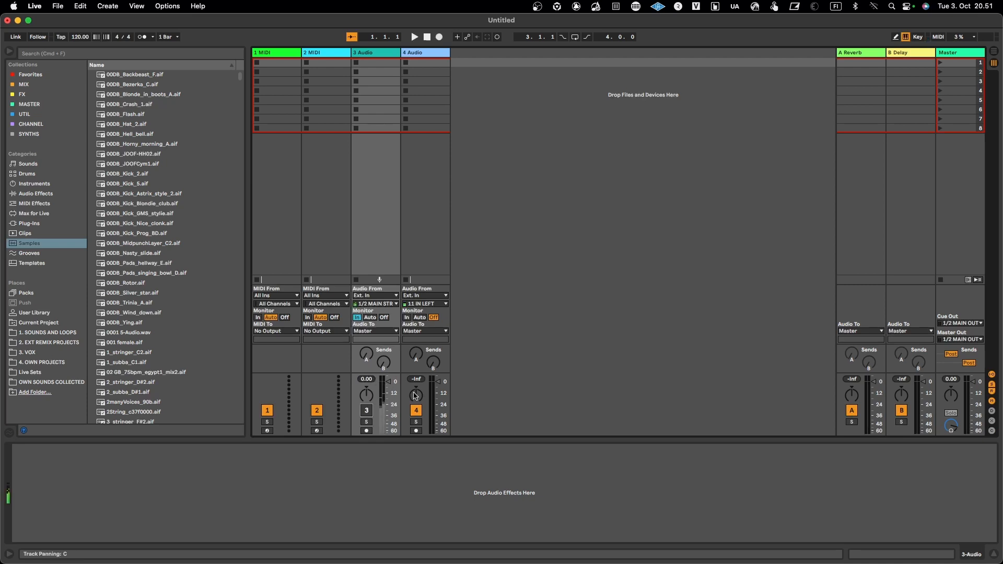
{"action": "left_click", "coordinate": [416, 411]}
{"action": "left_click", "coordinate": [417, 411]}
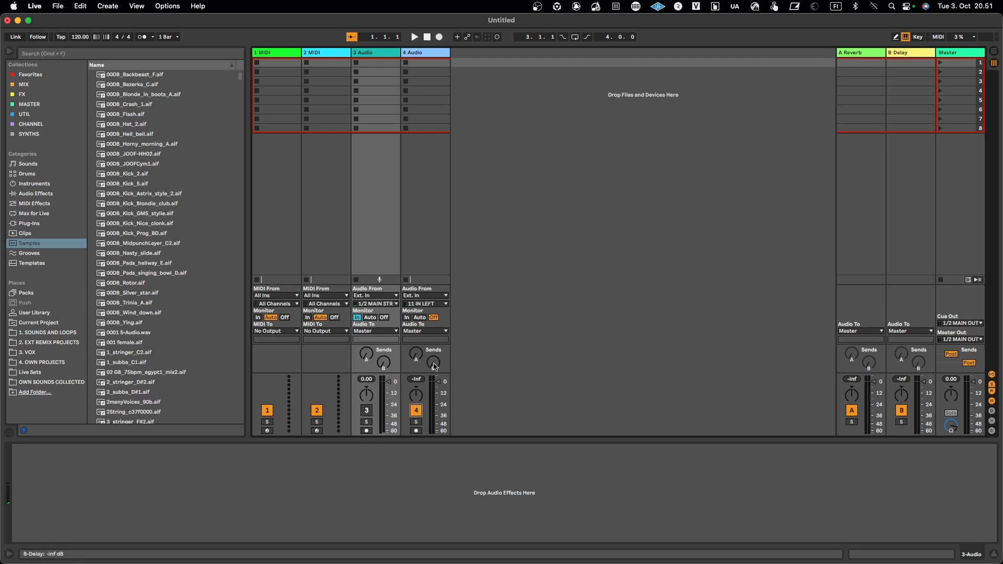
{"action": "left_click", "coordinate": [408, 318]}
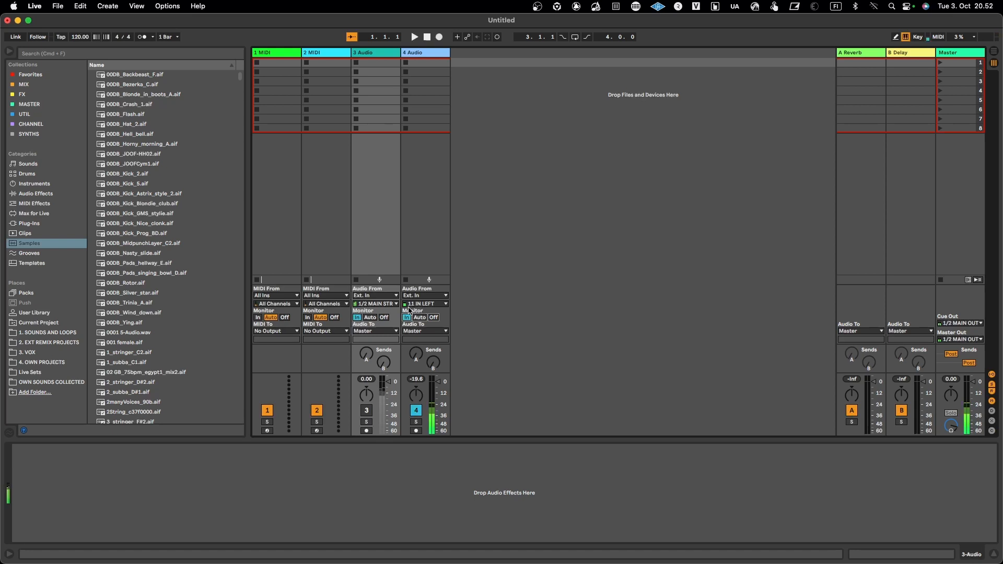
Unmute 3 Audio and mute 4 Audio, and choose 1/2 MAIN OUT as the master output.
{"action": "left_click", "coordinate": [367, 411]}
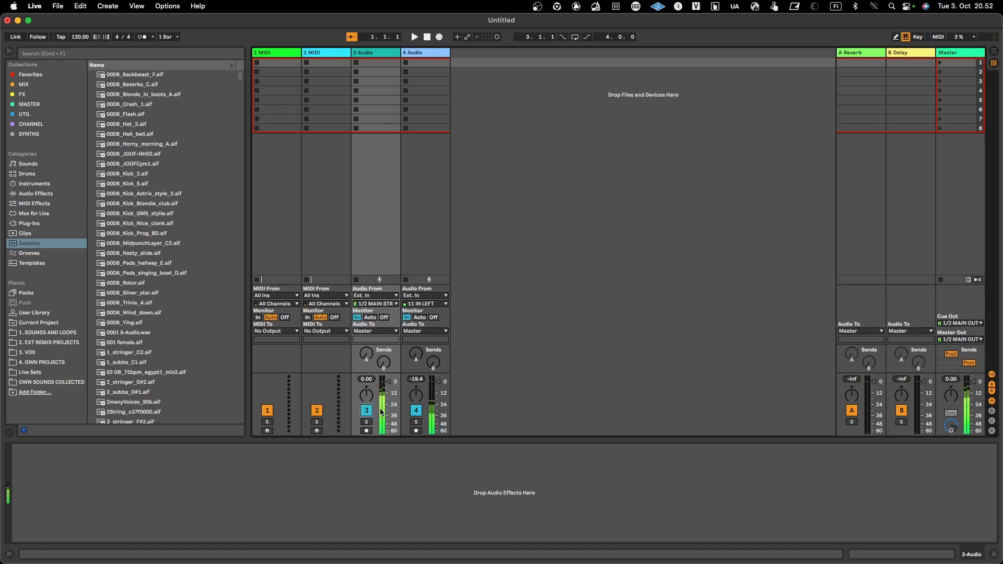
{"action": "left_click", "coordinate": [416, 410]}
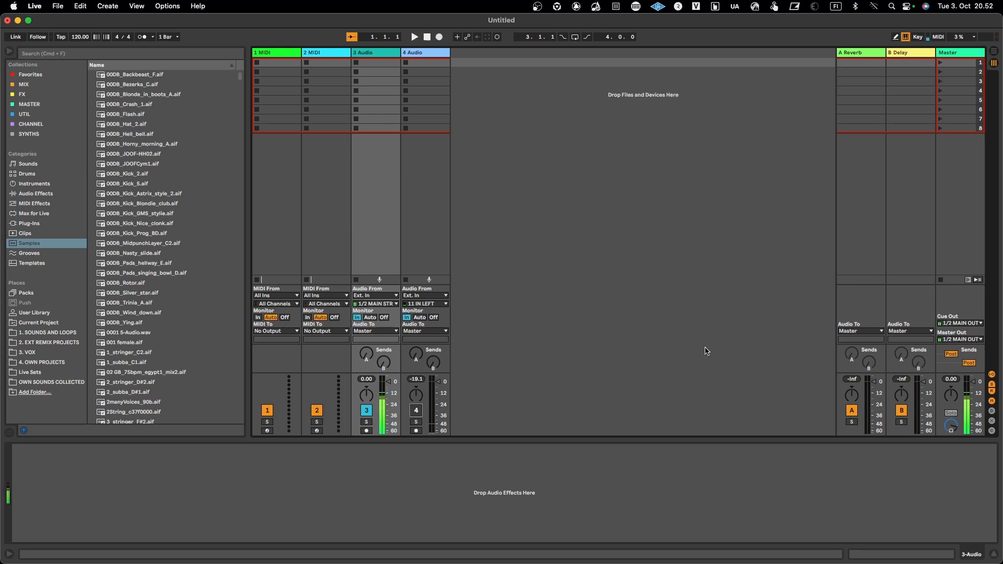
{"action": "left_click", "coordinate": [960, 340]}
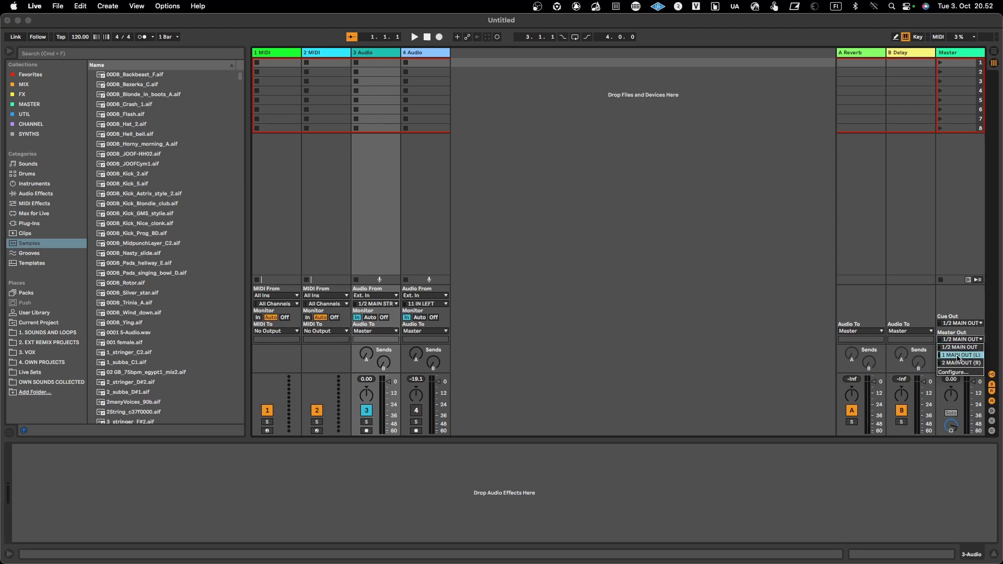
{"action": "left_click", "coordinate": [959, 348]}
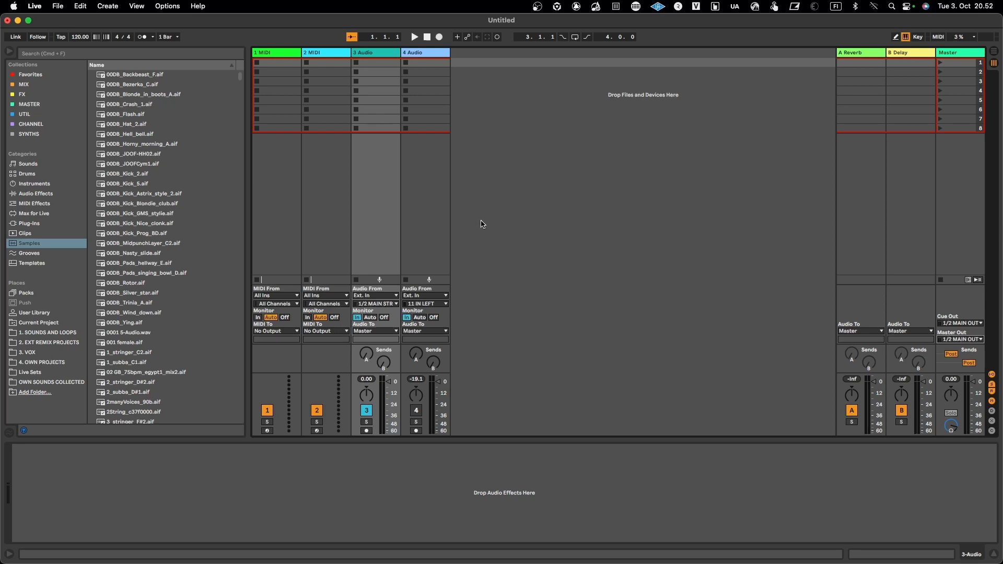
Set the audio source of both the 3 Audio and 4 Audio tracks to No Input.
{"action": "left_click", "coordinate": [367, 296]}
{"action": "left_click", "coordinate": [364, 363]}
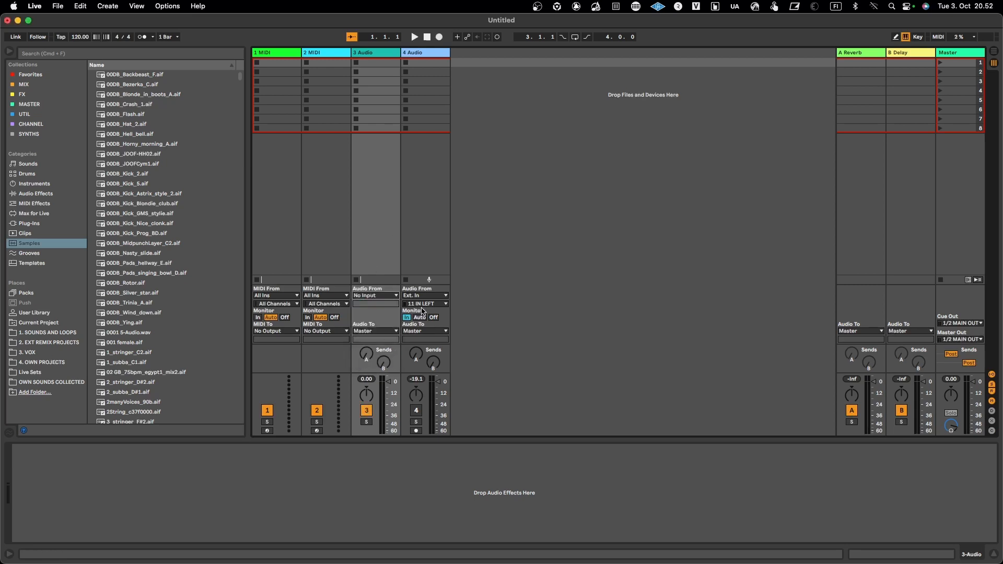
{"action": "left_click", "coordinate": [428, 296]}
{"action": "left_click", "coordinate": [416, 365]}
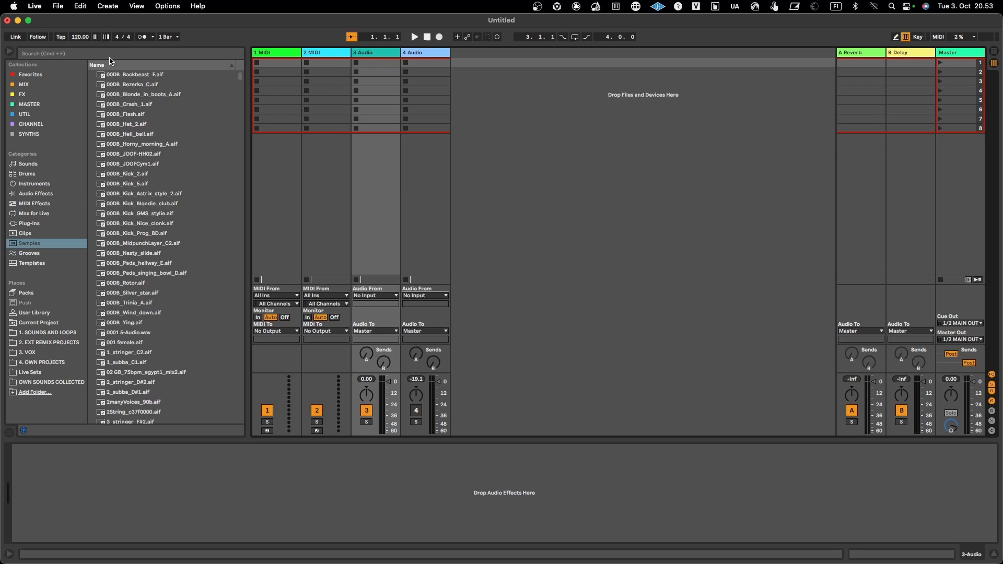
Open the audio preferences and select PR Audio (58 In, 48 Out) as both the input and output device.
{"action": "left_click", "coordinate": [34, 6]}
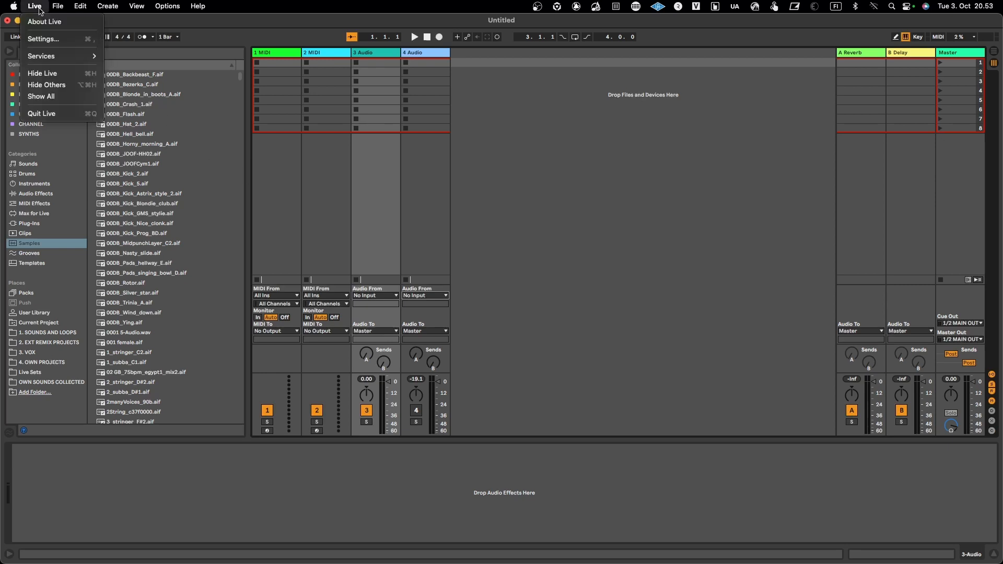
{"action": "left_click", "coordinate": [37, 40]}
{"action": "left_click_drag", "start_coordinate": [436, 143], "coordinate": [380, 101]}
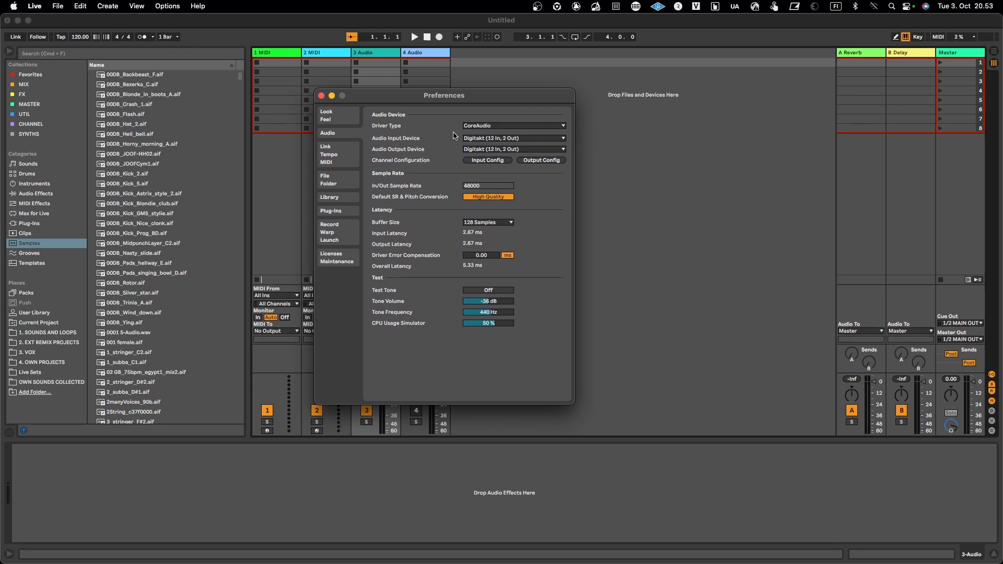
{"action": "left_click", "coordinate": [477, 139]}
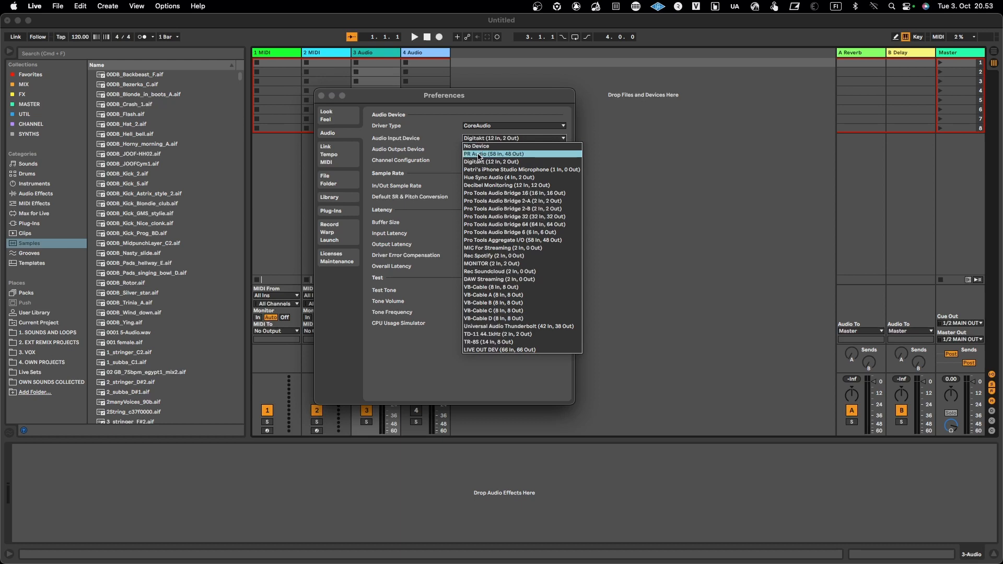
{"action": "left_click", "coordinate": [478, 154]}
{"action": "left_click", "coordinate": [478, 150]}
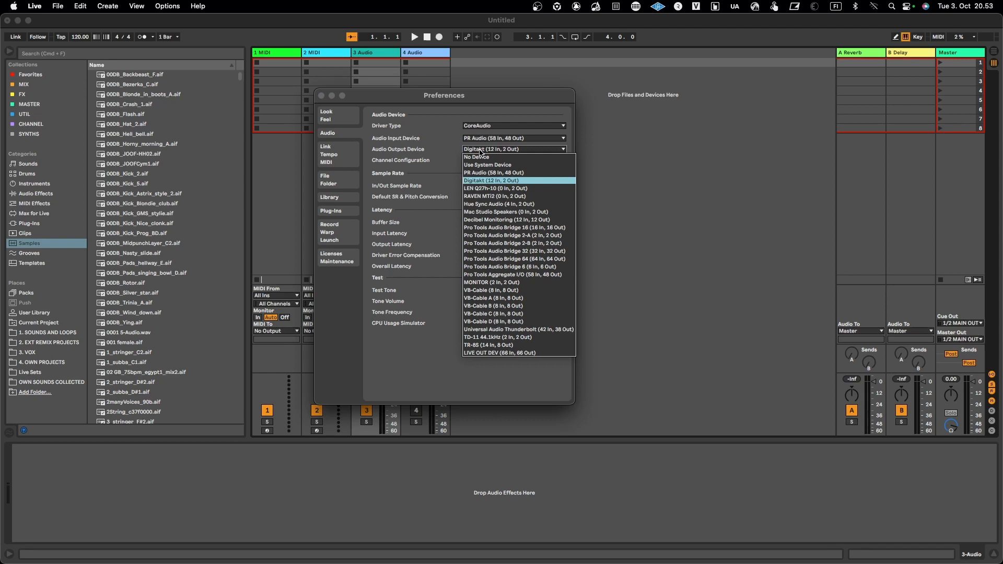
{"action": "left_click", "coordinate": [476, 174]}
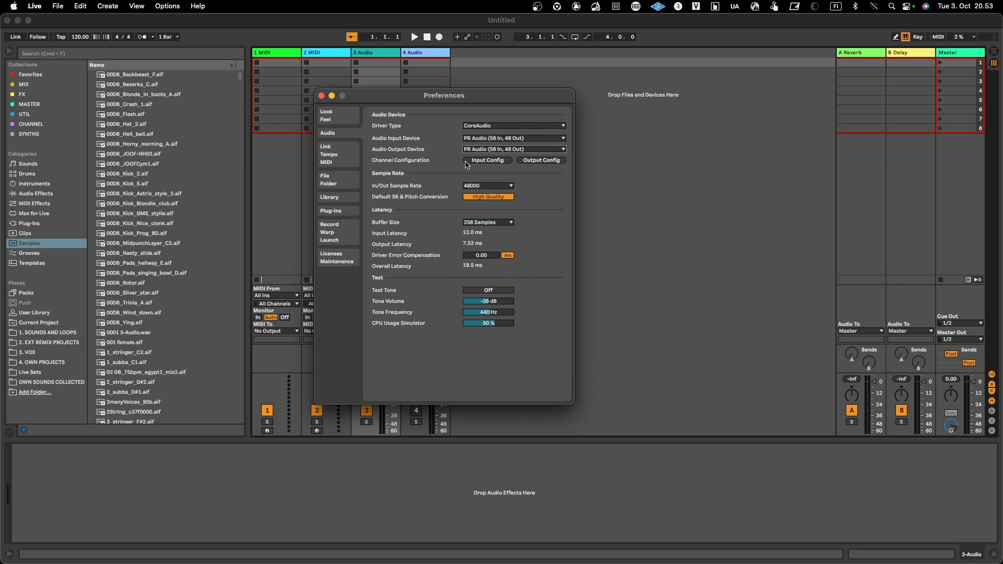
Examine the enabled mono and stereo inputs and their names in PR Audio's input configuration.
{"action": "left_click", "coordinate": [481, 162]}
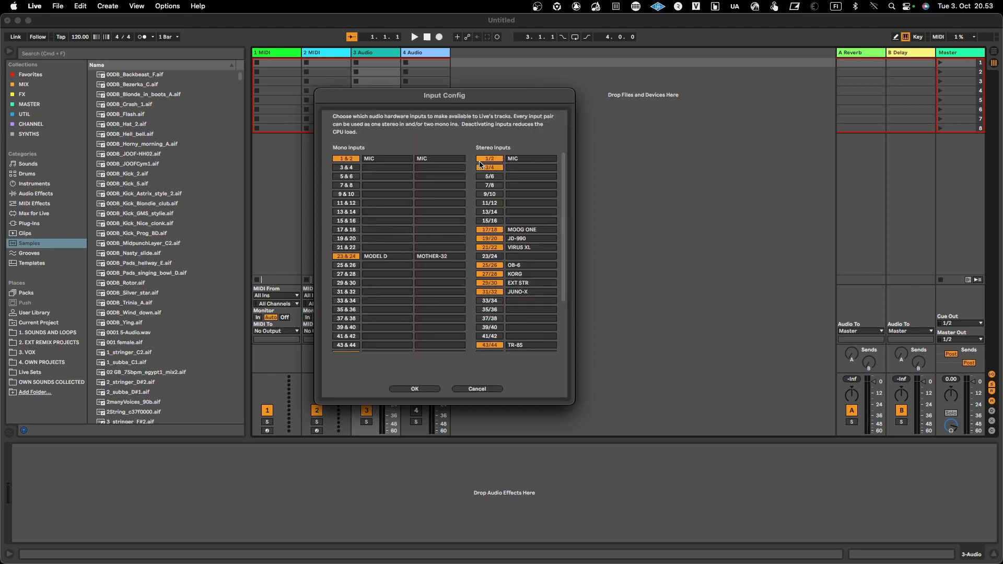
{"action": "left_click_drag", "start_coordinate": [488, 102], "coordinate": [475, 88]}
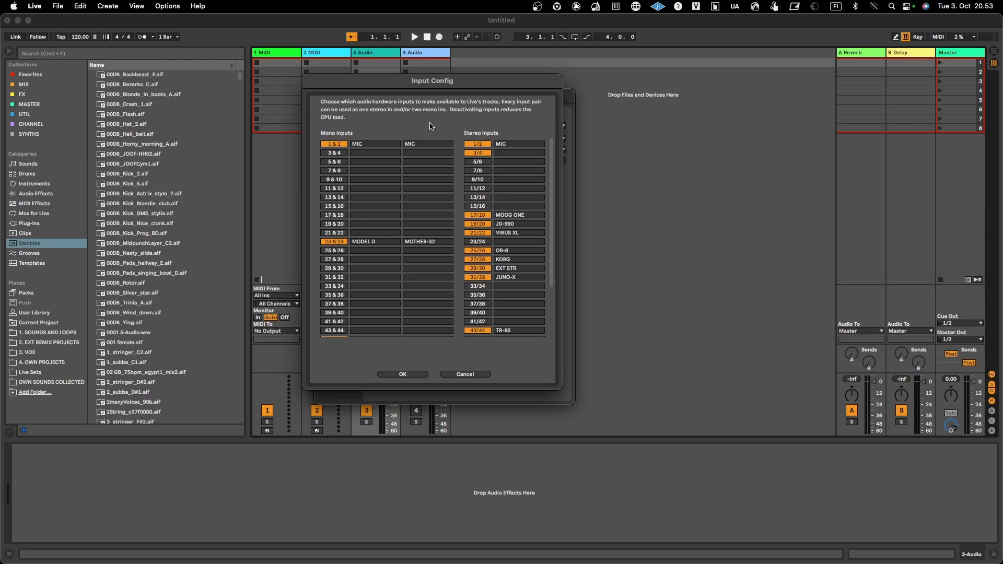
{"action": "left_click_drag", "start_coordinate": [488, 86], "coordinate": [461, 94]}
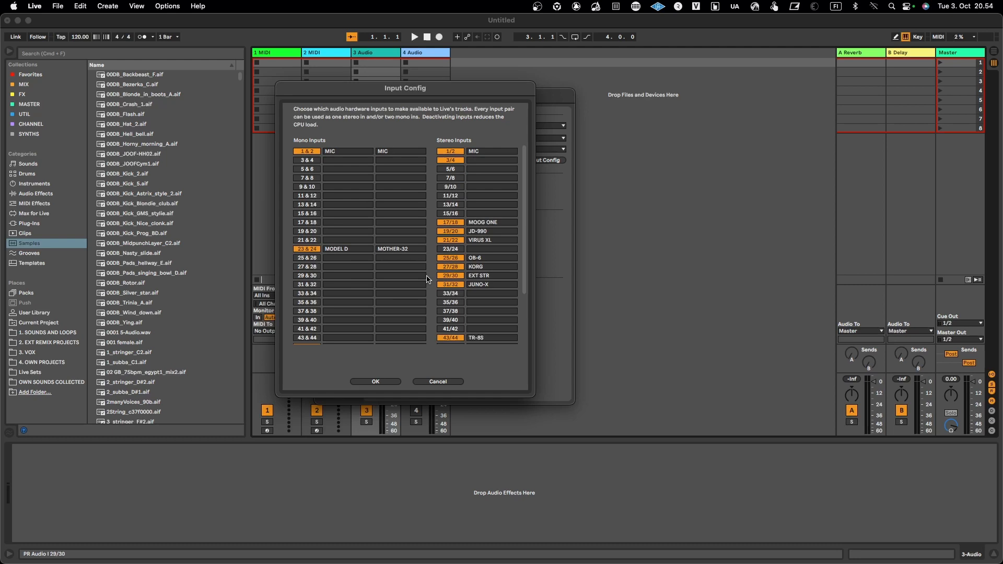
{"action": "scroll", "coordinate": [427, 279], "scroll_direction": "down", "scroll_amount": 3}
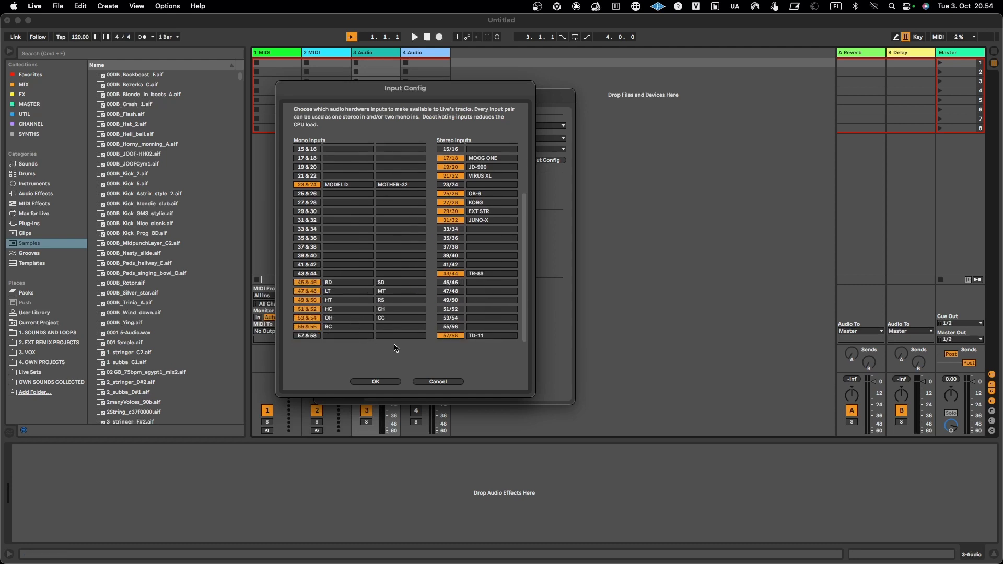
{"action": "scroll", "coordinate": [492, 329], "scroll_direction": "up", "scroll_amount": 3}
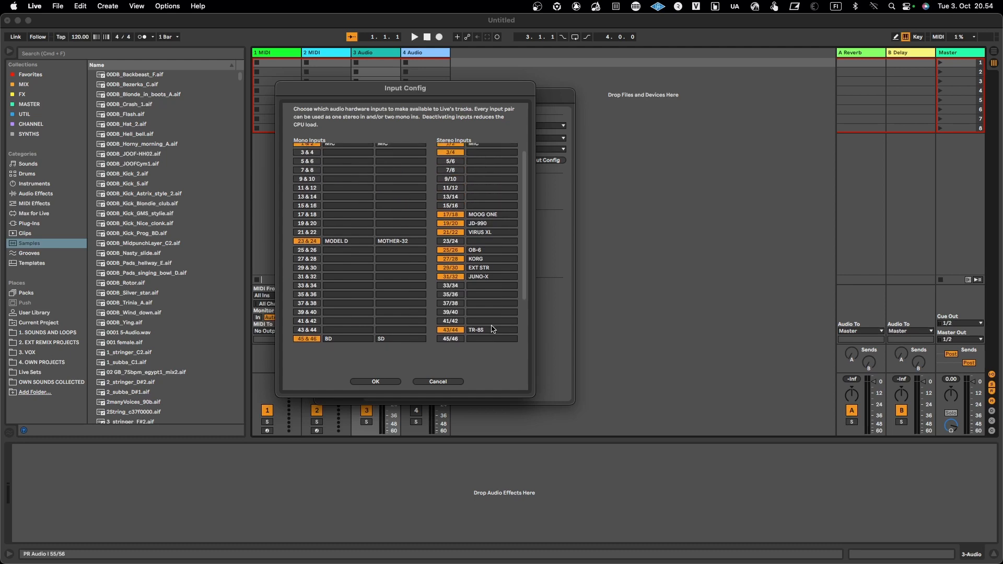
{"action": "scroll", "coordinate": [495, 308], "scroll_direction": "down", "scroll_amount": 3}
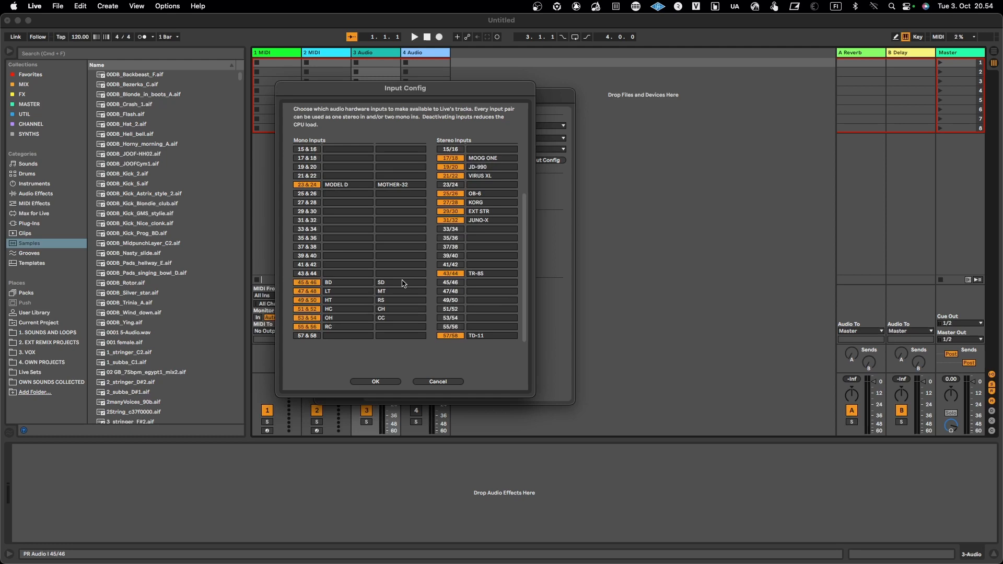
{"action": "left_click", "coordinate": [364, 381]}
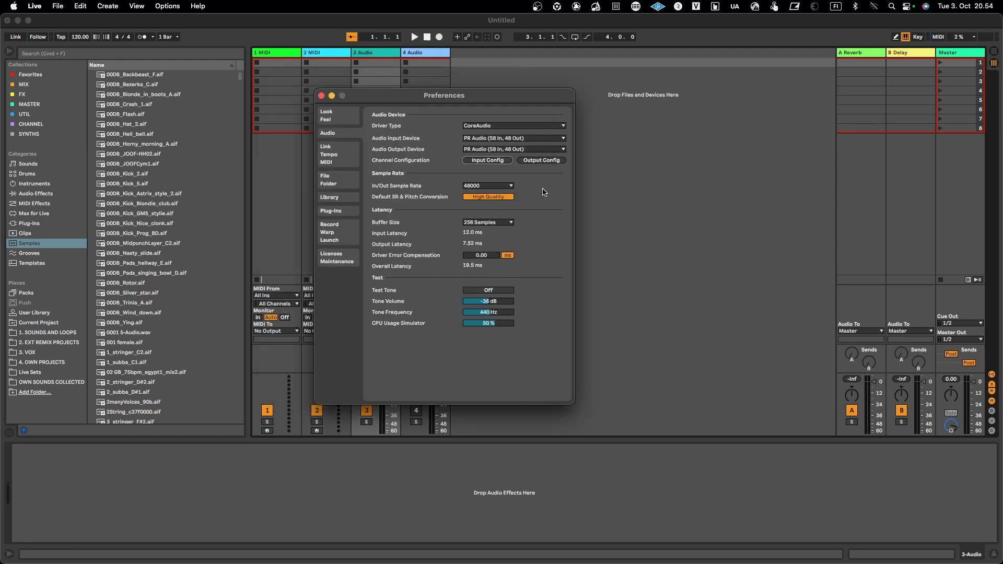
Name stereo output 1/2 MAIN OUT in the output configuration, apply it, and close the preferences.
{"action": "left_click", "coordinate": [546, 161]}
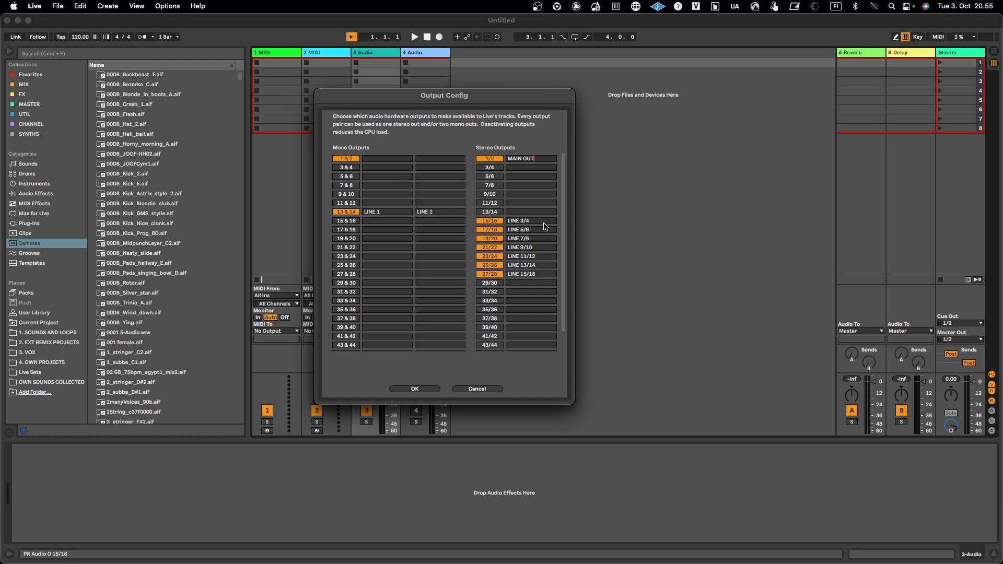
{"action": "left_click", "coordinate": [413, 390]}
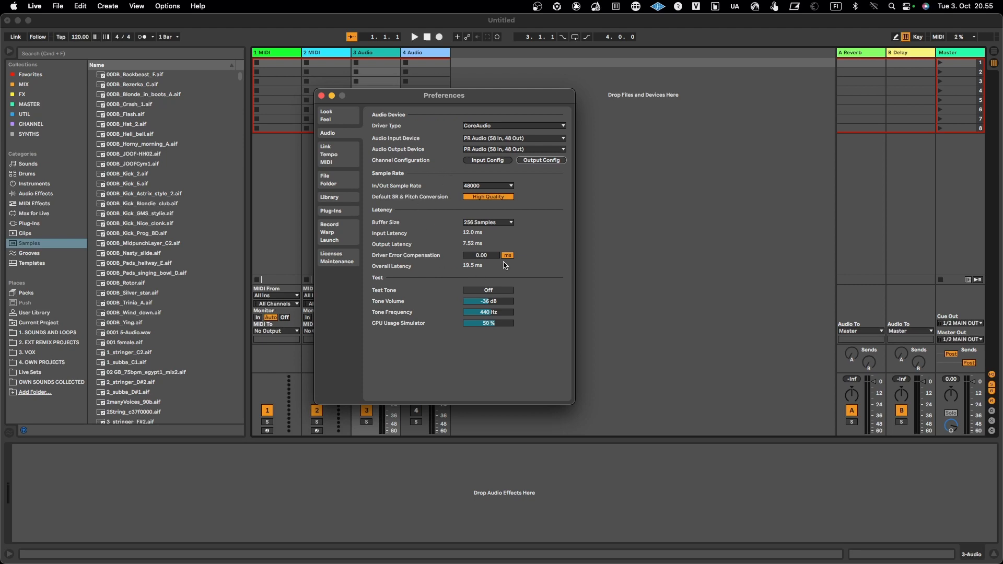
{"action": "left_click", "coordinate": [321, 95]}
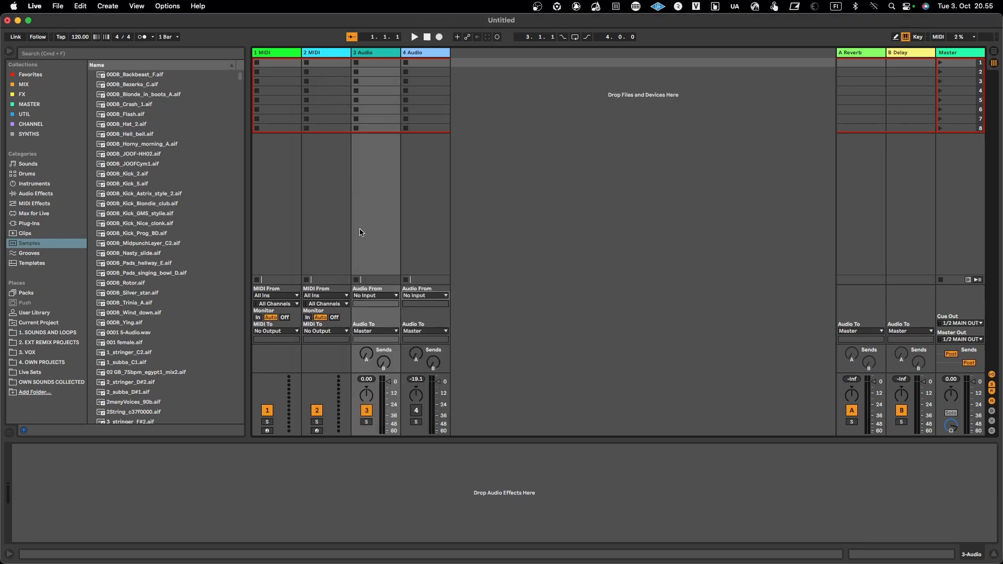
Feed the 3 Audio track from external input, trying channel 25/26 OB-6 and switching to 43/44 TR-8S.
{"action": "left_click", "coordinate": [372, 296]}
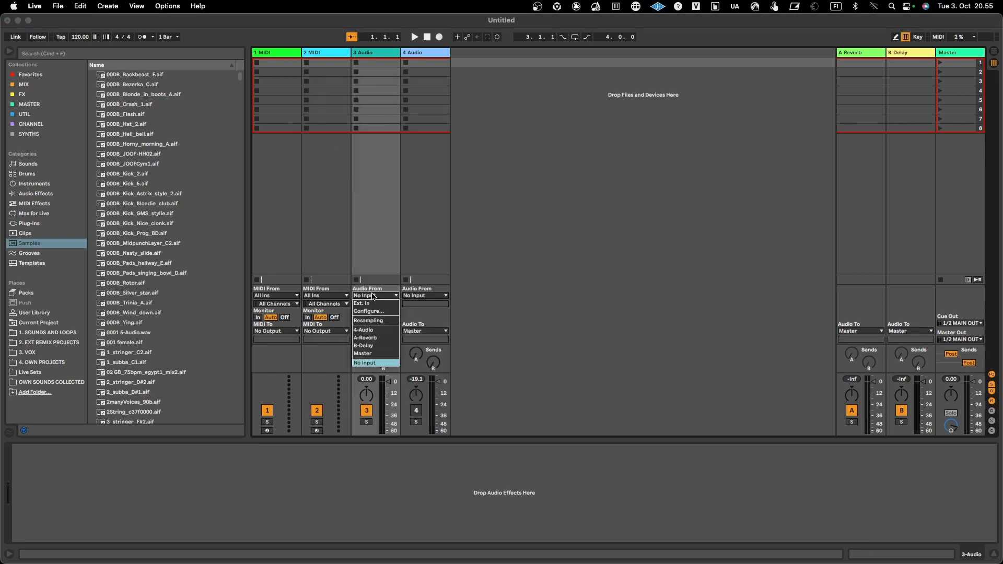
{"action": "left_click", "coordinate": [369, 306]}
{"action": "left_click", "coordinate": [368, 305]}
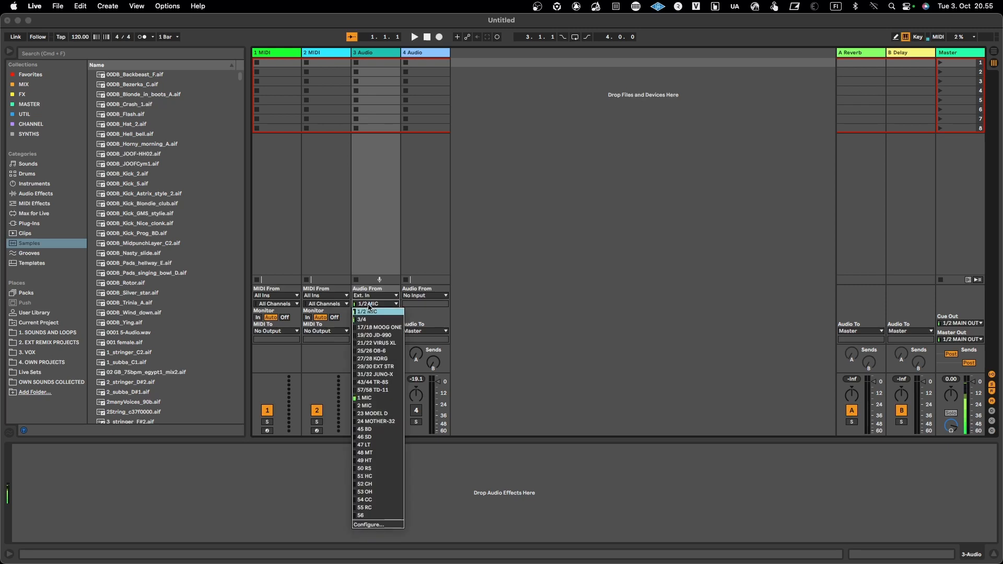
{"action": "left_click", "coordinate": [366, 351]}
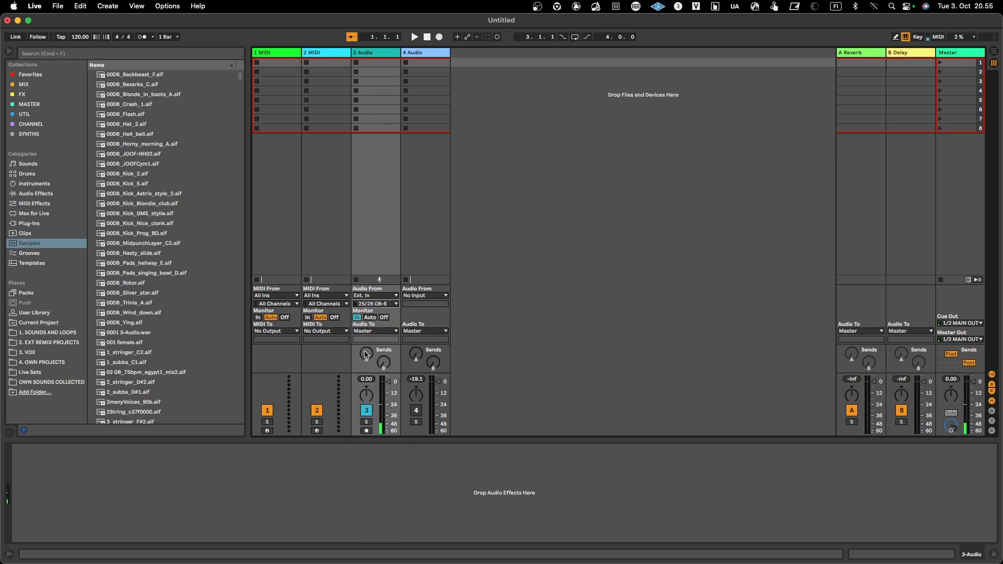
{"action": "left_click", "coordinate": [379, 305]}
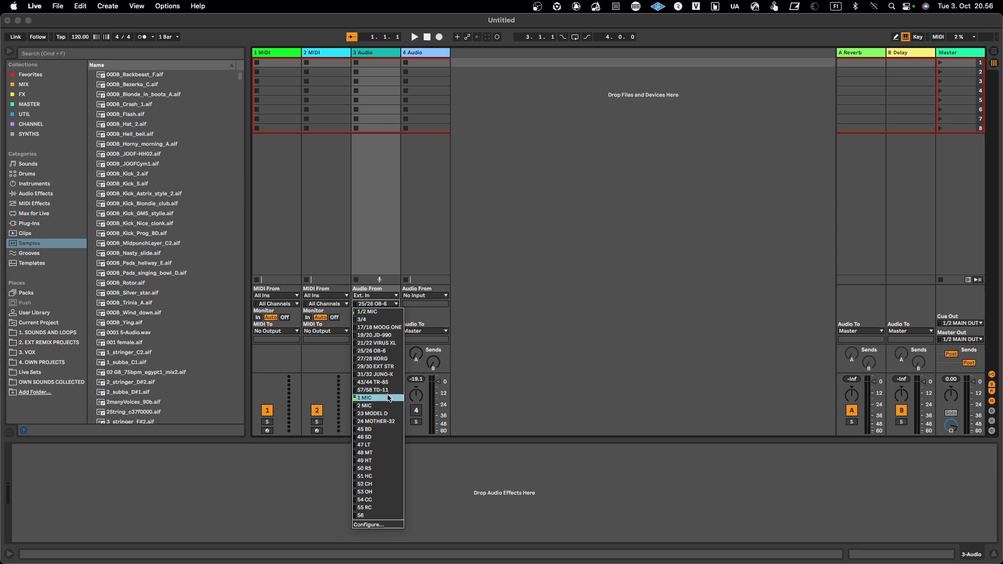
{"action": "left_click", "coordinate": [390, 383]}
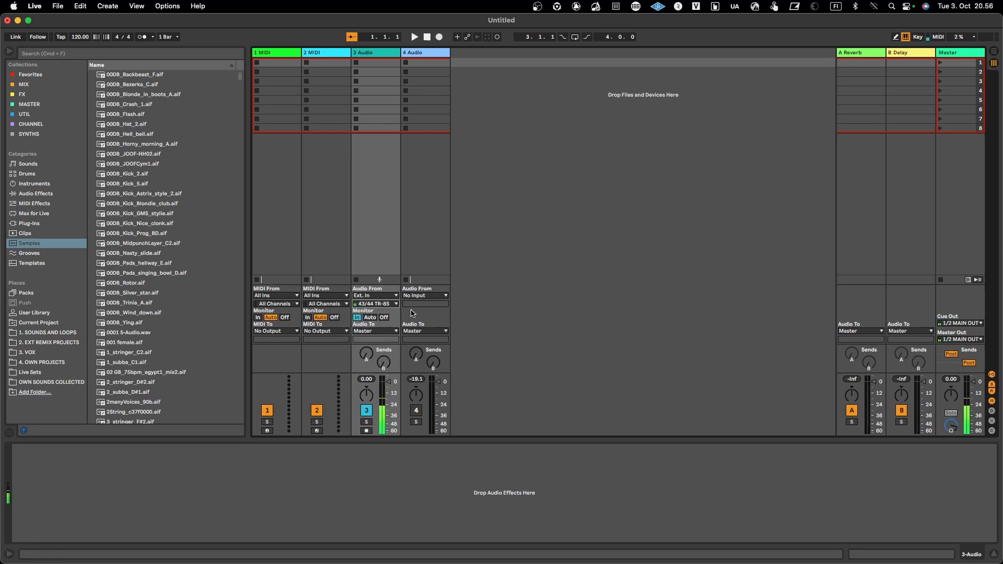
Feed the 4 Audio track from external input 45 BD, and activate it in place of the 3 Audio track.
{"action": "left_click", "coordinate": [419, 296]}
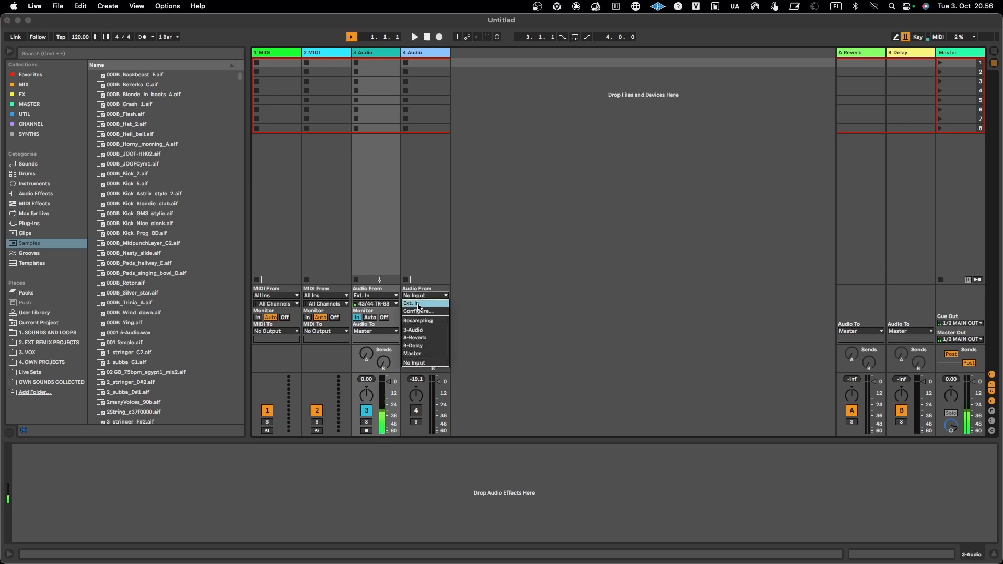
{"action": "left_click", "coordinate": [419, 304]}
{"action": "left_click", "coordinate": [421, 305]}
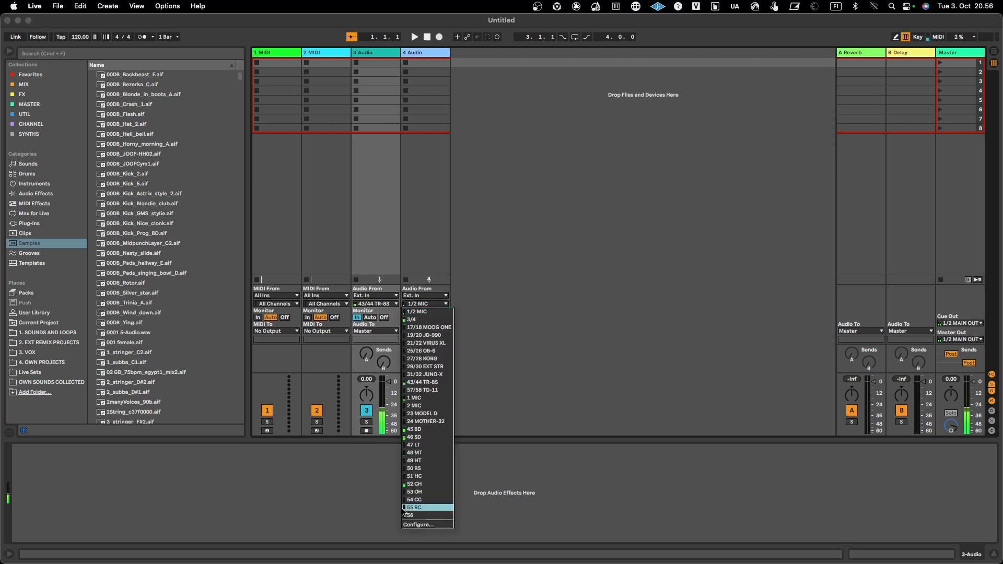
{"action": "left_click", "coordinate": [424, 429]}
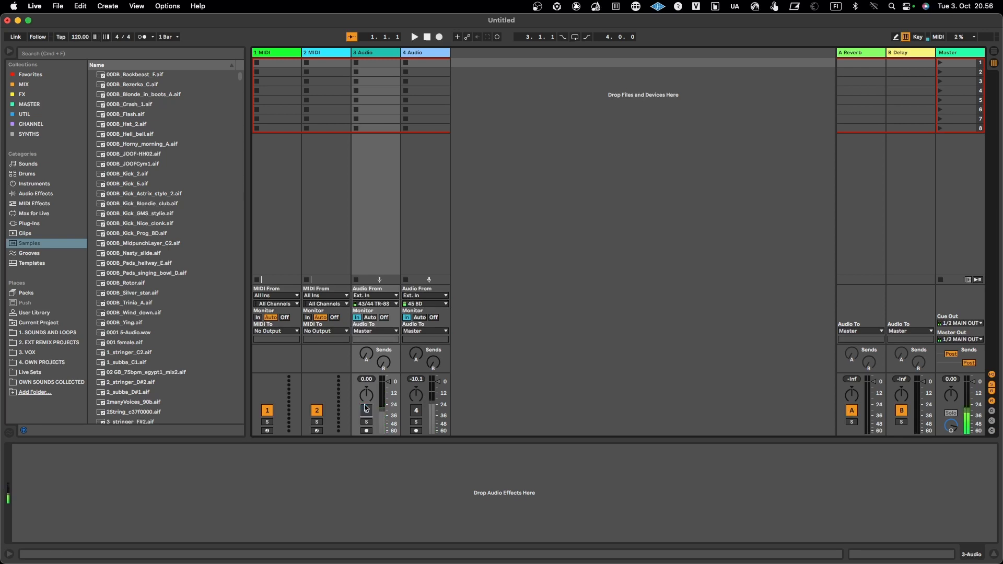
{"action": "left_click", "coordinate": [416, 411]}
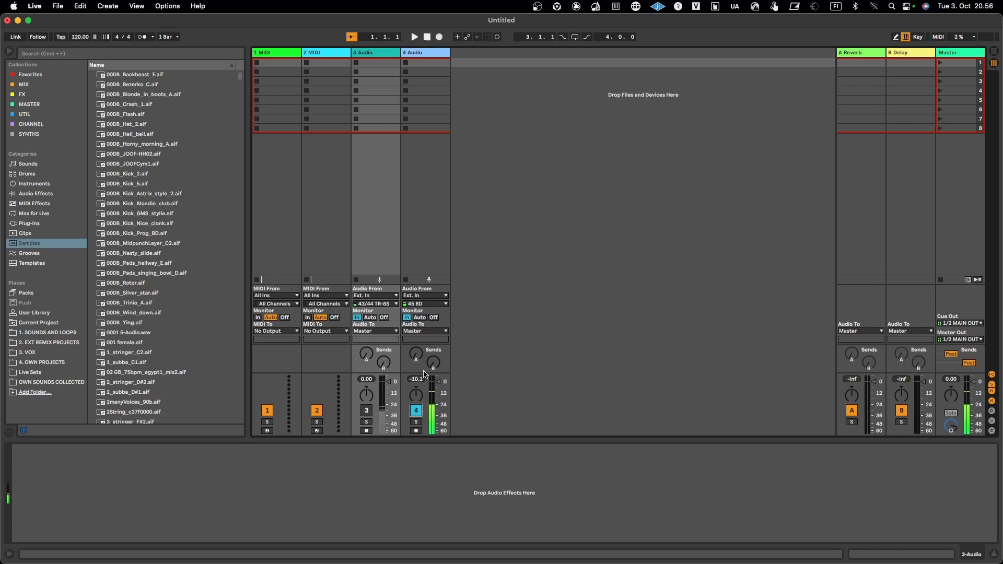
Audition input channels 46 SD, 48 MT, 52 CH and 53 OH in turn on the 4 Audio track.
{"action": "left_click", "coordinate": [439, 304]}
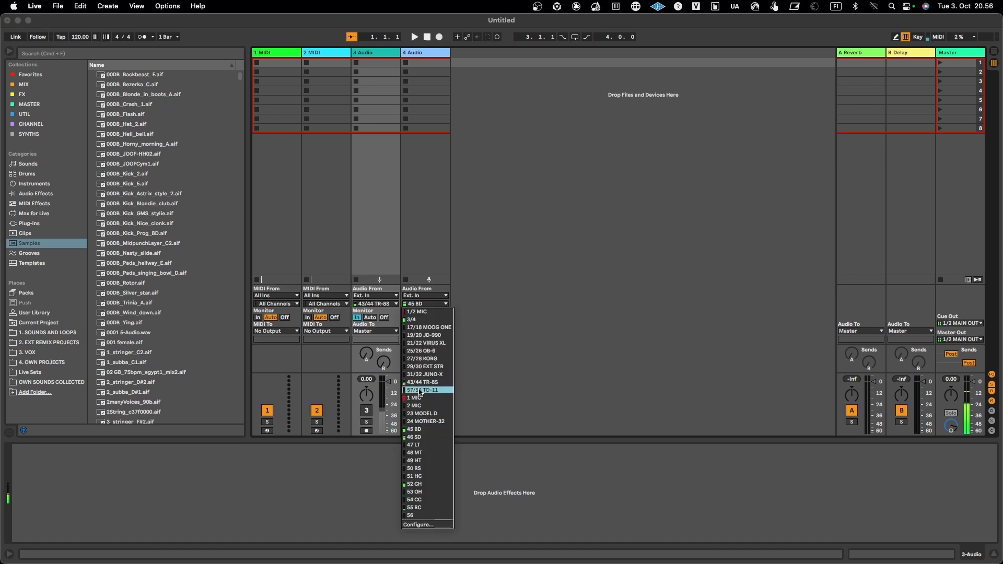
{"action": "left_click", "coordinate": [427, 438]}
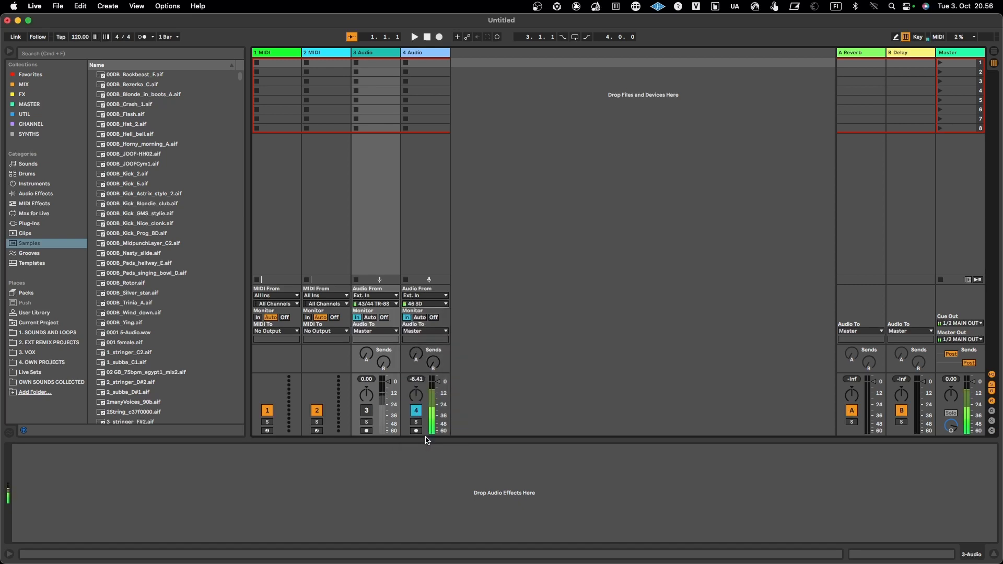
{"action": "left_click", "coordinate": [427, 304]}
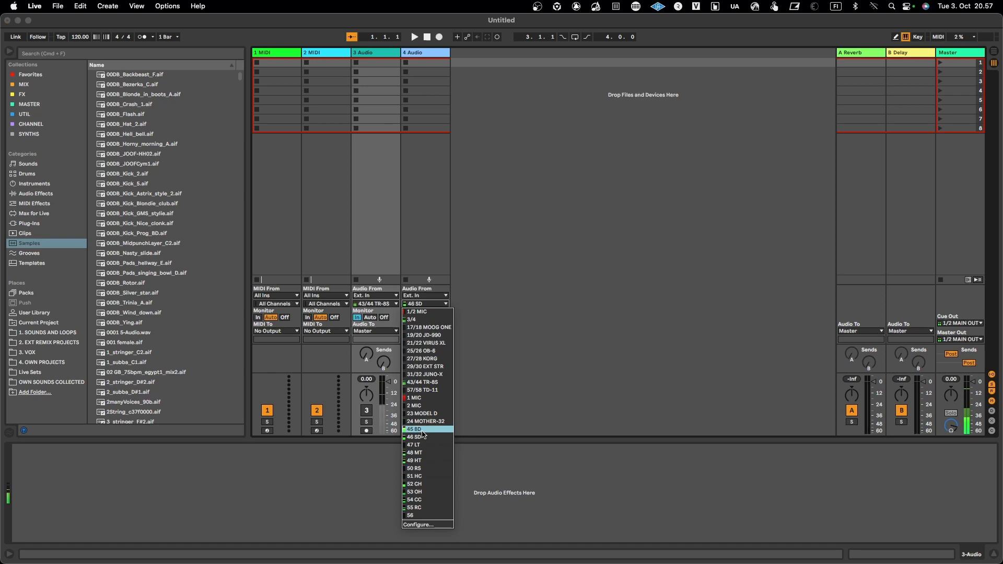
{"action": "left_click", "coordinate": [415, 452]}
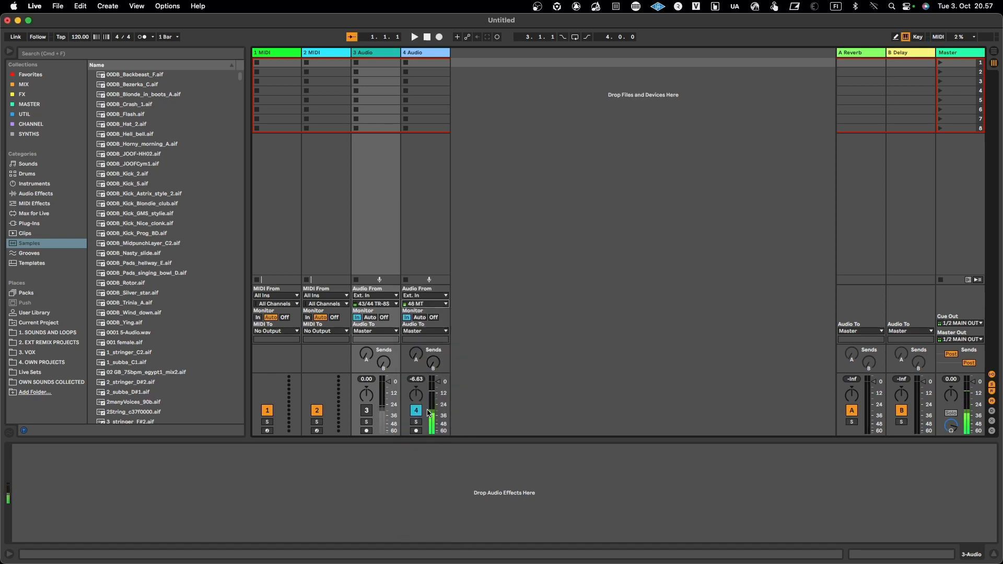
{"action": "left_click", "coordinate": [443, 304]}
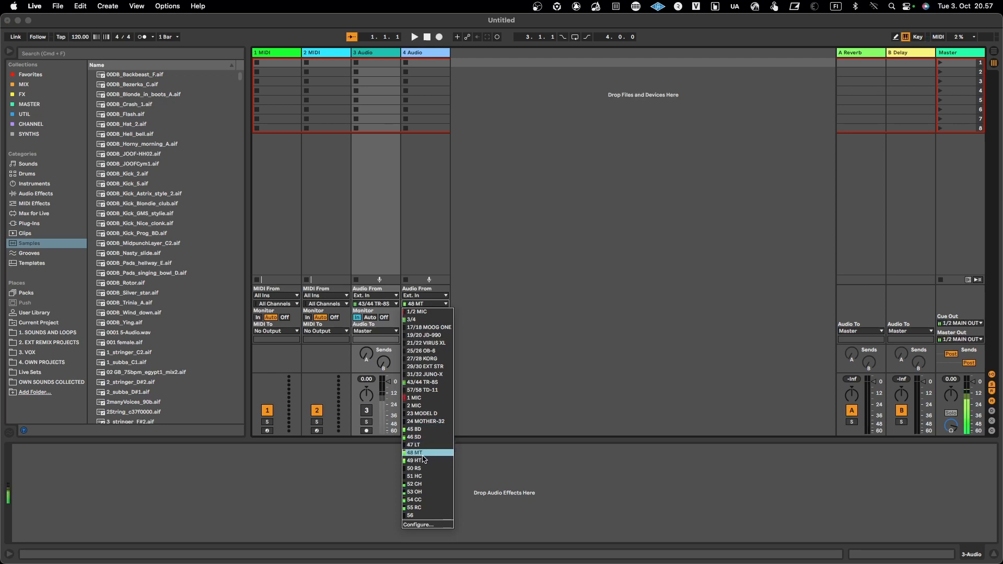
{"action": "left_click", "coordinate": [418, 485]}
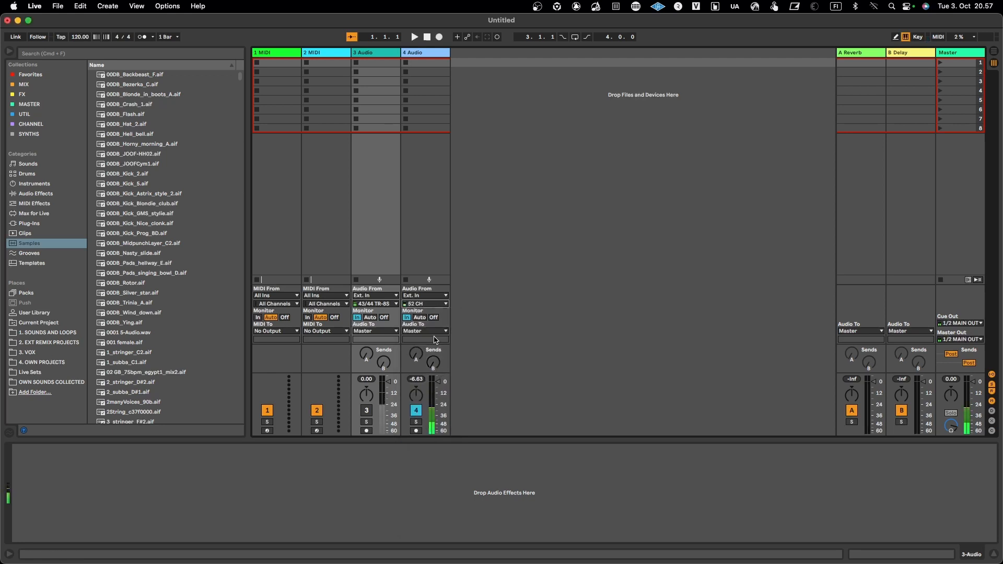
{"action": "left_click", "coordinate": [433, 306]}
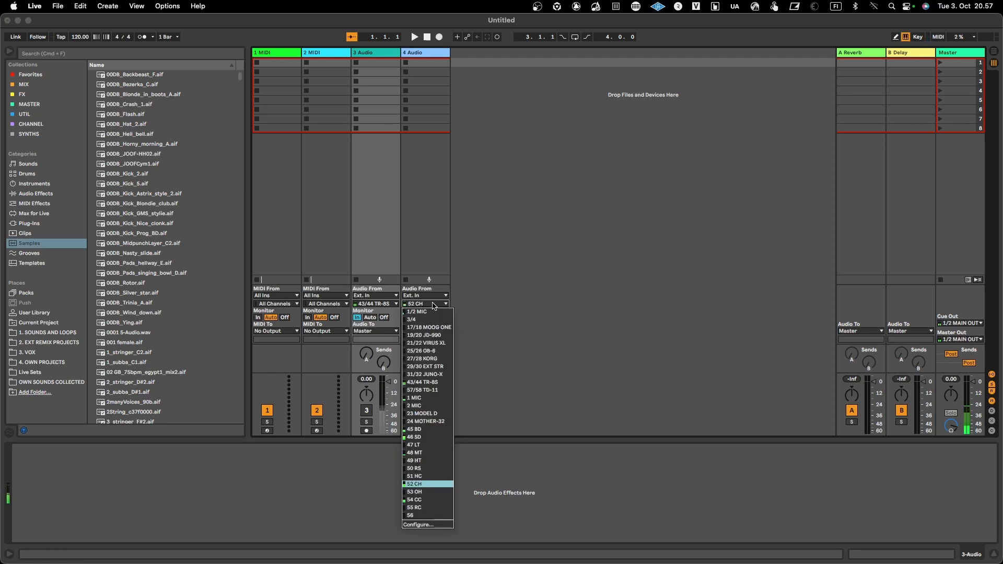
{"action": "left_click", "coordinate": [423, 492]}
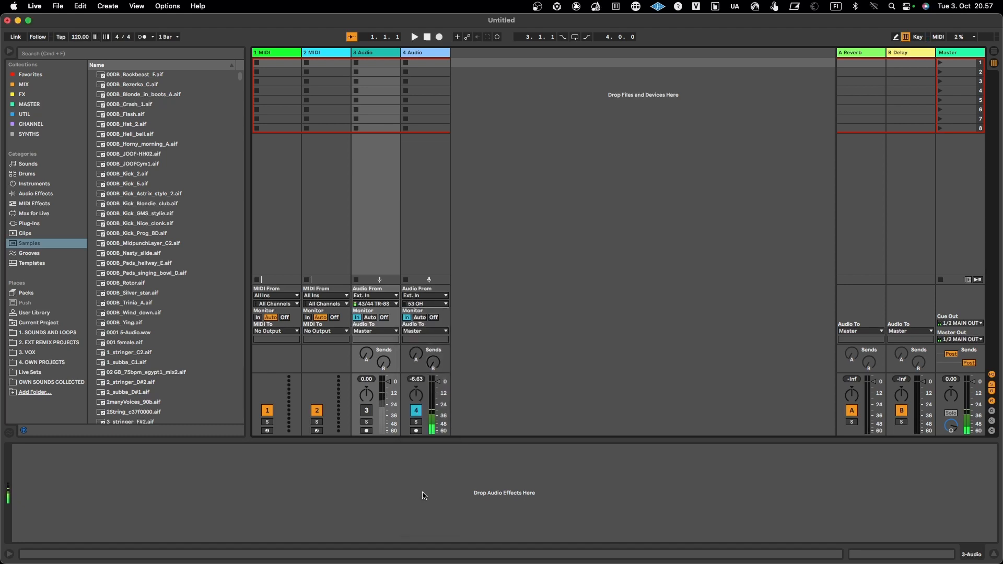
Deactivate the 4 Audio track and reactivate 3 Audio, switching 4 Audio on and off once more to compare.
{"action": "left_click", "coordinate": [416, 411]}
{"action": "left_click", "coordinate": [367, 410]}
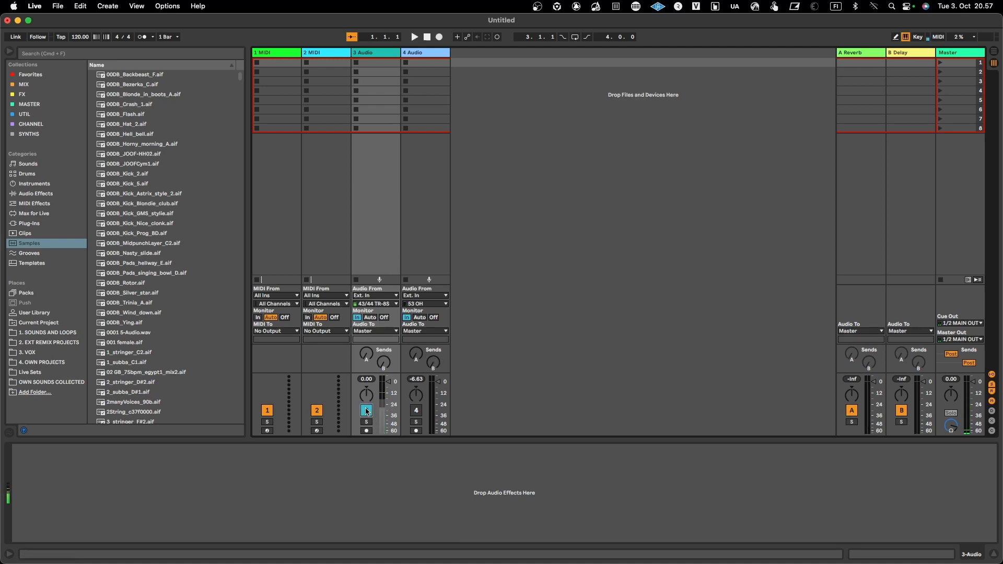
{"action": "left_click", "coordinate": [416, 412]}
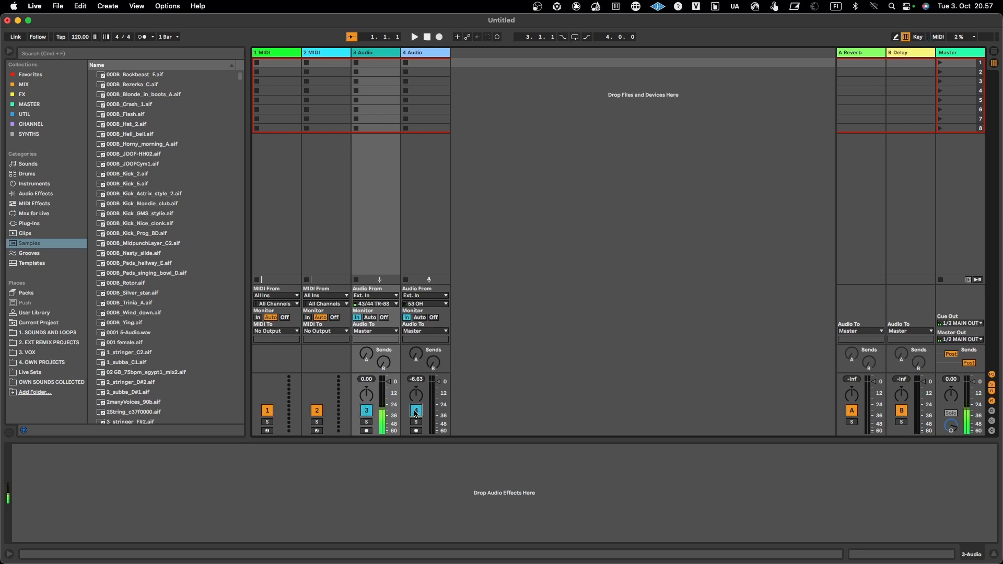
{"action": "left_click", "coordinate": [416, 412]}
Route the 4 Audio track's output to external output channel 13 LINE 1.
{"action": "left_click", "coordinate": [429, 332]}
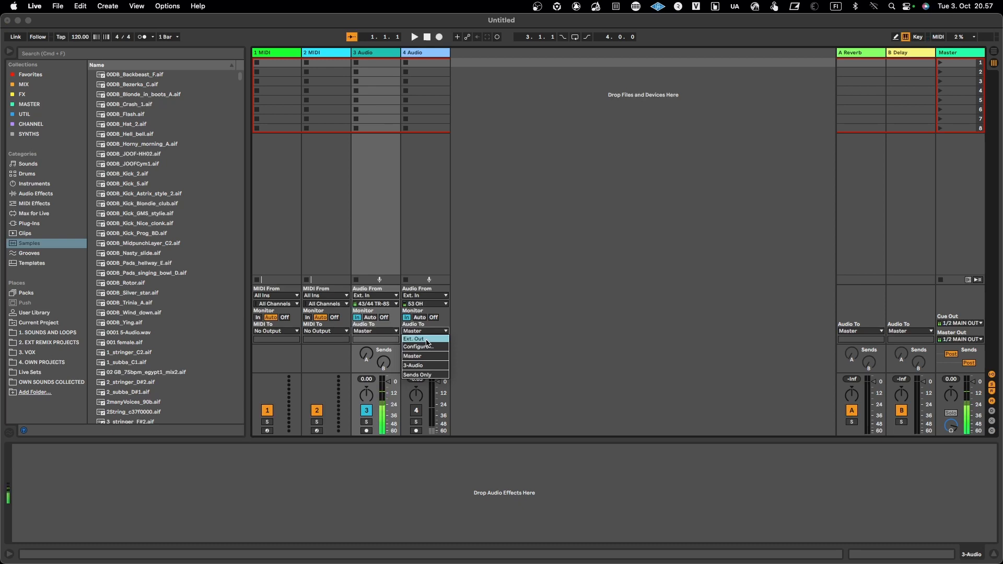
{"action": "left_click", "coordinate": [399, 220]}
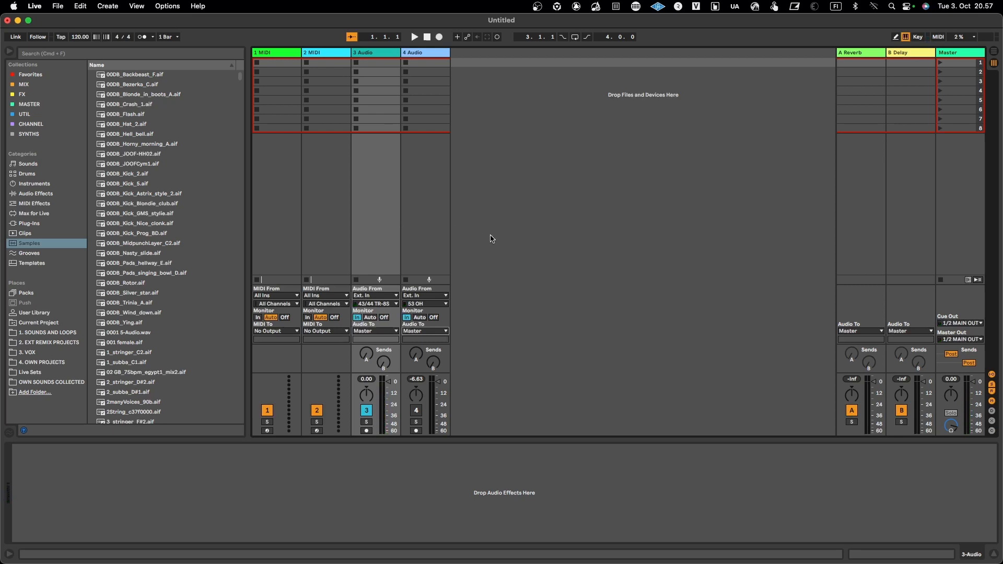
{"action": "left_click", "coordinate": [438, 331]}
{"action": "left_click", "coordinate": [436, 341]}
{"action": "left_click", "coordinate": [427, 341]}
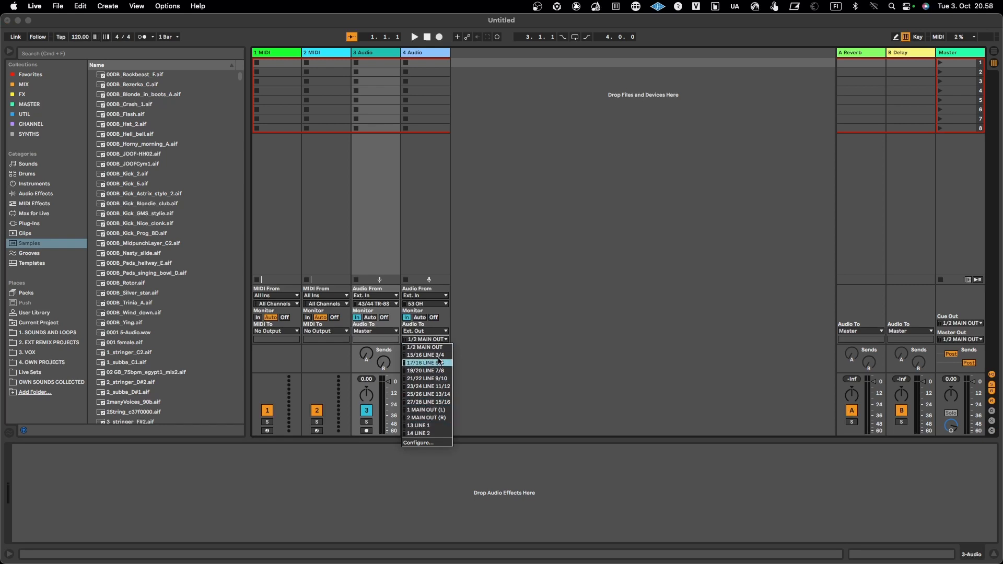
{"action": "left_click", "coordinate": [425, 427]}
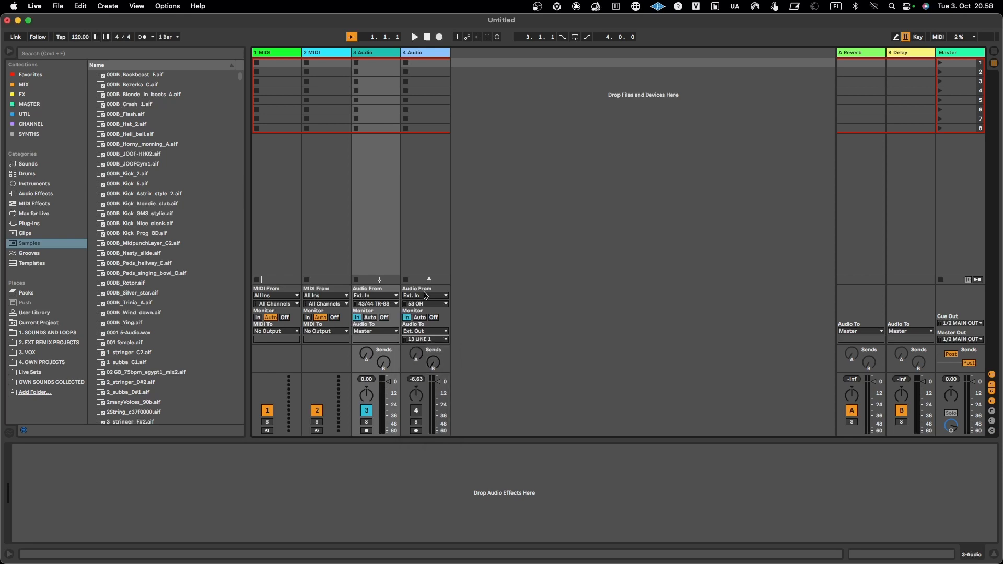
Open the output configuration in the audio preferences and toggle stereo output 3/4 on and back off.
{"action": "left_click", "coordinate": [34, 6]}
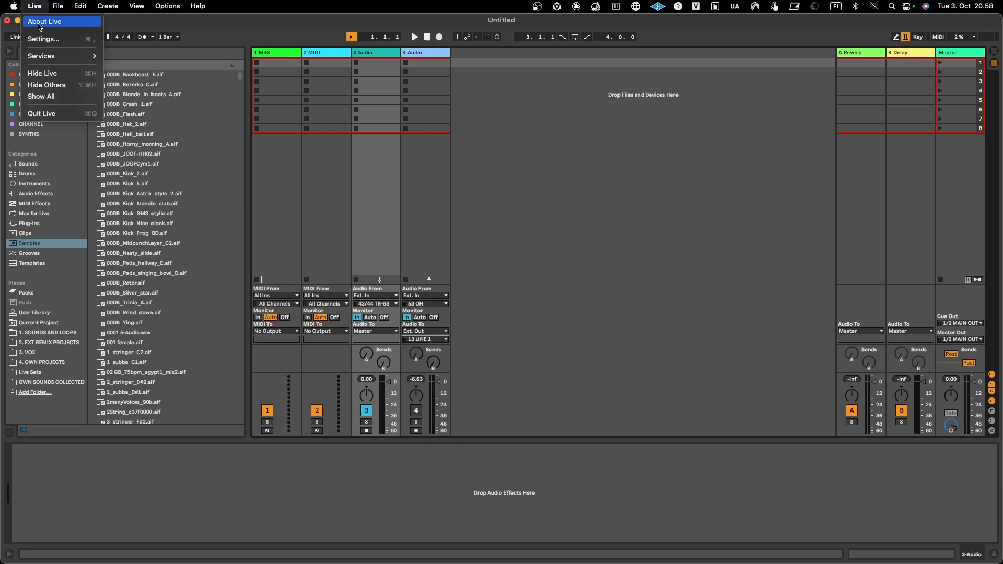
{"action": "left_click", "coordinate": [44, 41]}
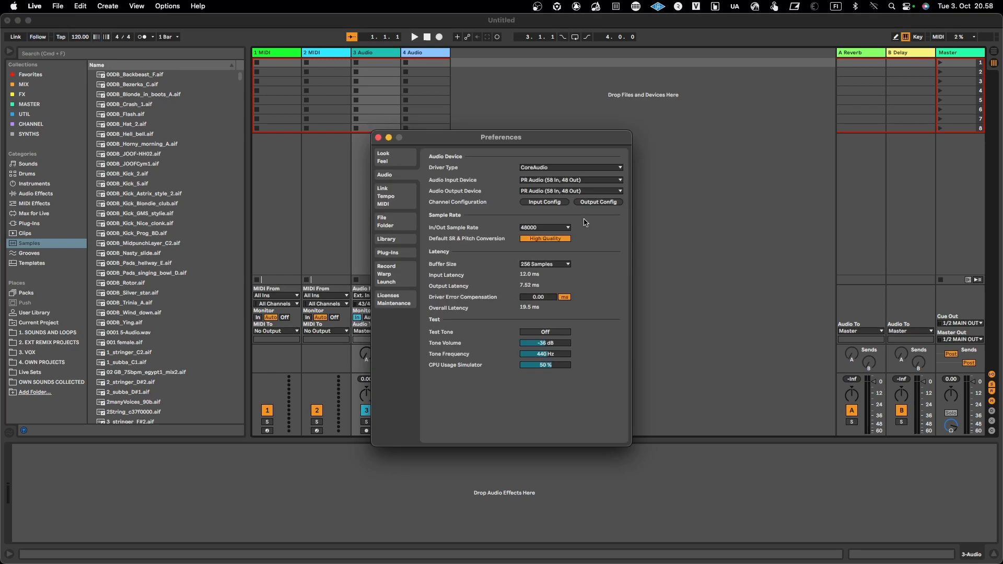
{"action": "left_click", "coordinate": [597, 204]}
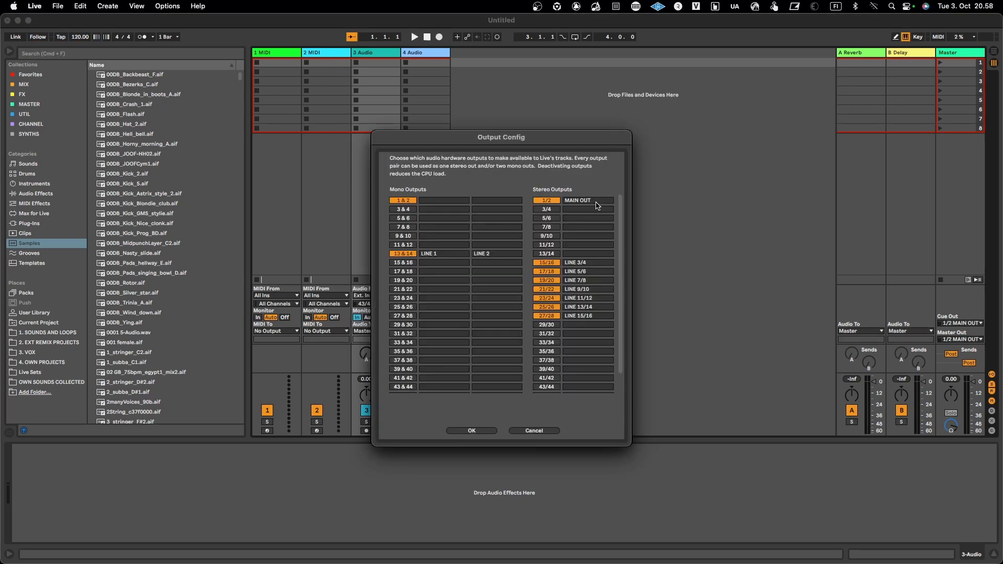
{"action": "left_click", "coordinate": [548, 211]}
{"action": "left_click", "coordinate": [548, 211]}
{"action": "left_click", "coordinate": [547, 211]}
{"action": "left_click", "coordinate": [547, 211]}
Disable stereo outputs 15/16 through 27/28, apply the output configuration, and close the preferences.
{"action": "left_click", "coordinate": [545, 263]}
{"action": "left_click", "coordinate": [543, 273]}
{"action": "left_click", "coordinate": [544, 281]}
{"action": "left_click", "coordinate": [544, 290]}
{"action": "left_click", "coordinate": [545, 298]}
{"action": "left_click", "coordinate": [546, 308]}
{"action": "left_click", "coordinate": [545, 316]}
{"action": "left_click", "coordinate": [470, 430]}
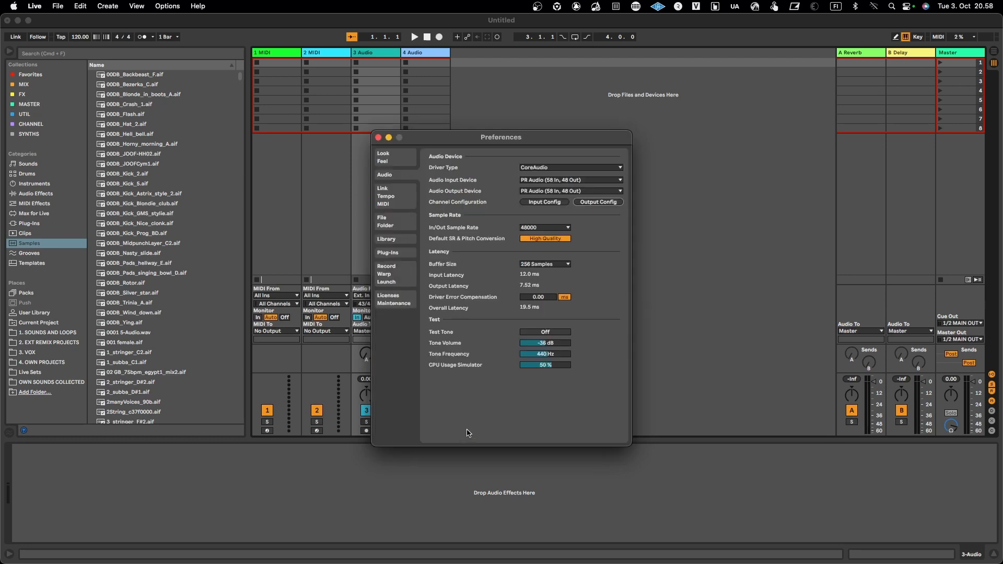
{"action": "left_click", "coordinate": [379, 137]}
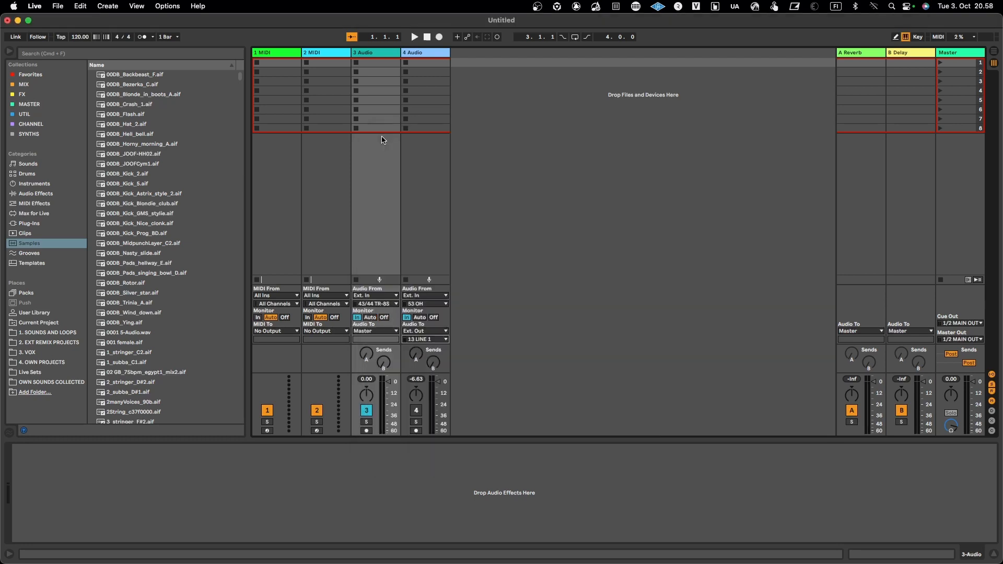
Examine the external output channels offered for the 4 Audio track, leaving the selection as it is.
{"action": "left_click", "coordinate": [426, 340]}
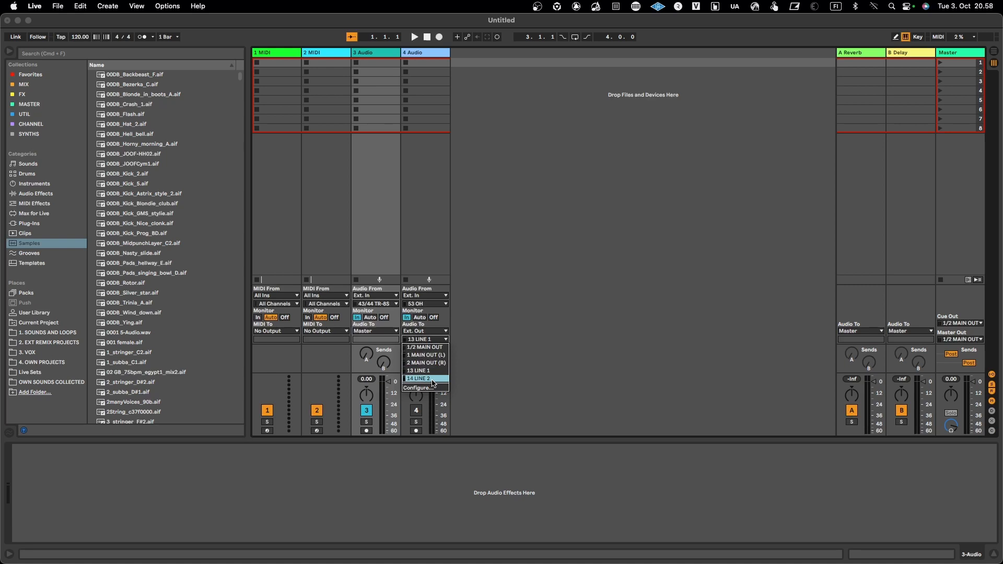
{"action": "left_click", "coordinate": [500, 369]}
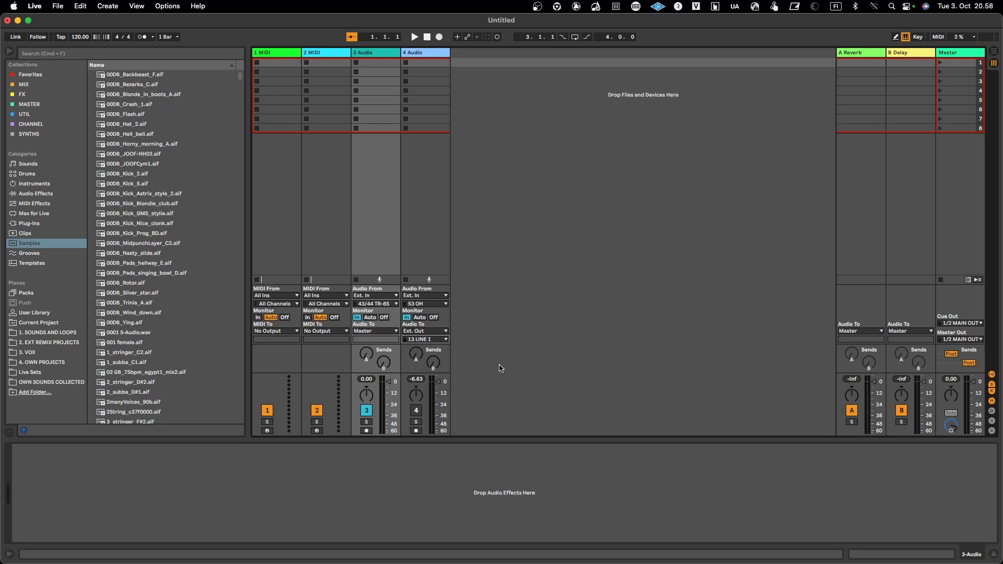